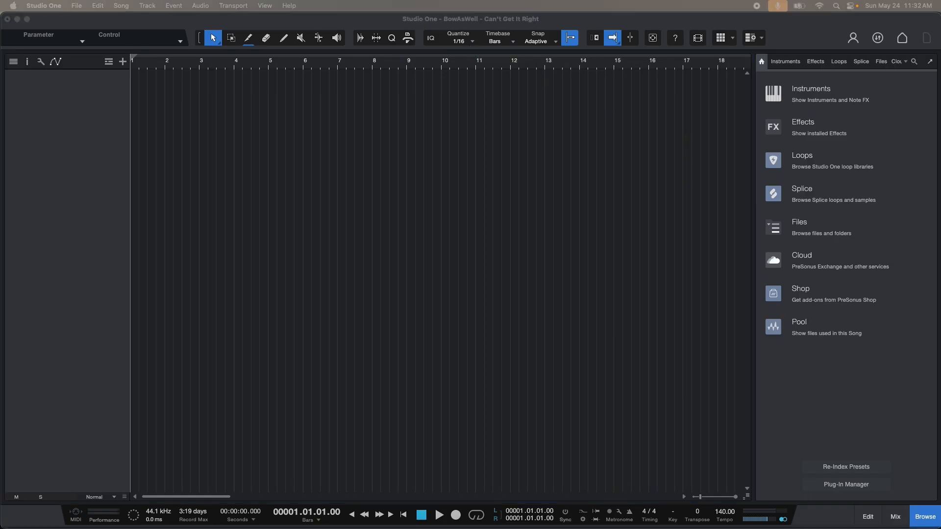
Step: Import the "BowAsWell - Can't Get It Right" audio onto a new track at bar 9 and set the song tempo to 108
drag(867, 262, 738, 260)
drag(544, 283, 441, 236)
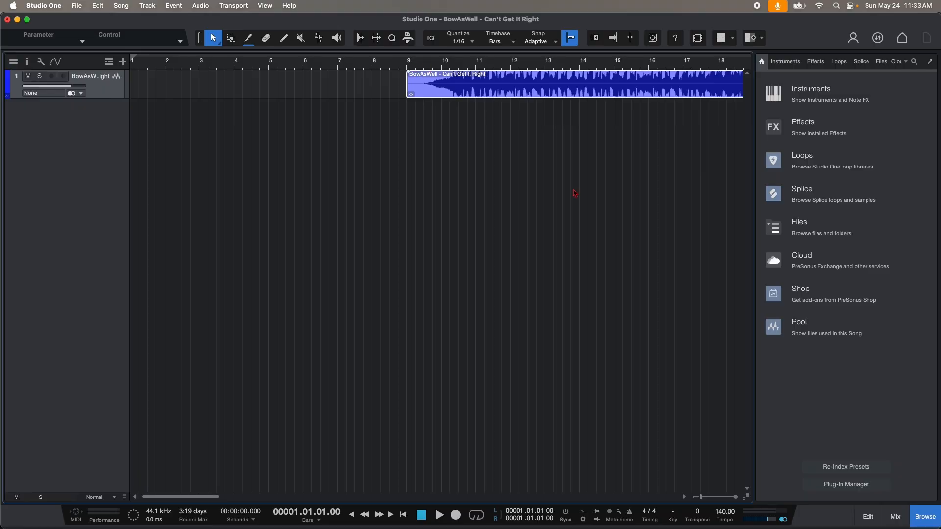
click(723, 514)
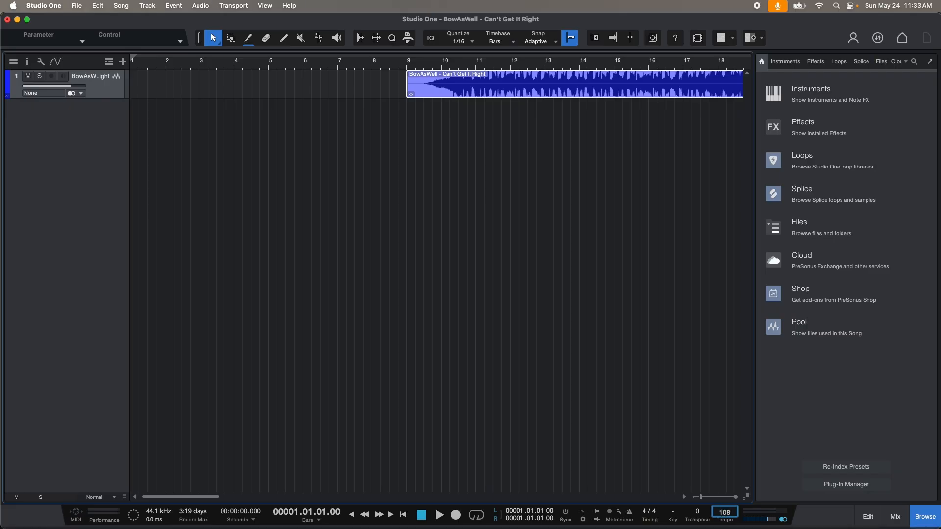
text(108)
key(Return)
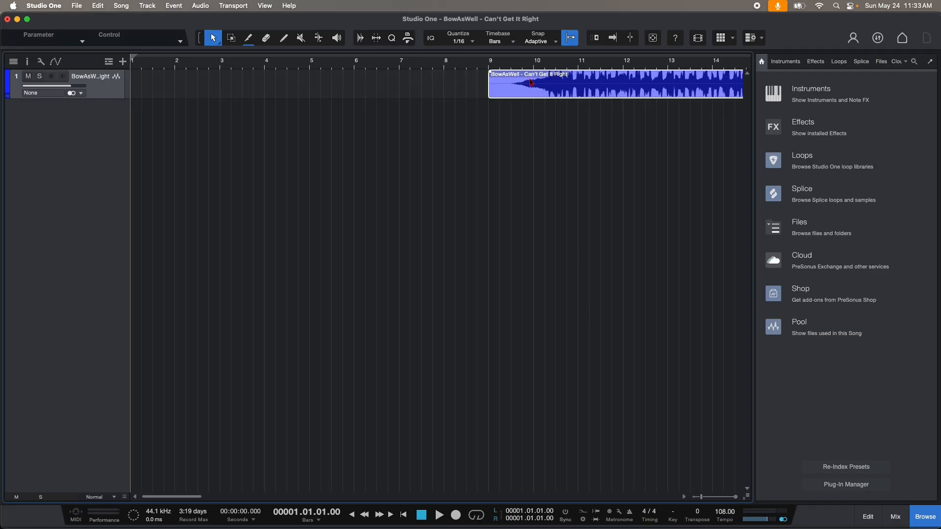
Step: Turn off snapping and shift the audio event slightly earlier so its first strong transient lines up with bar 9
drag(530, 64, 532, 59)
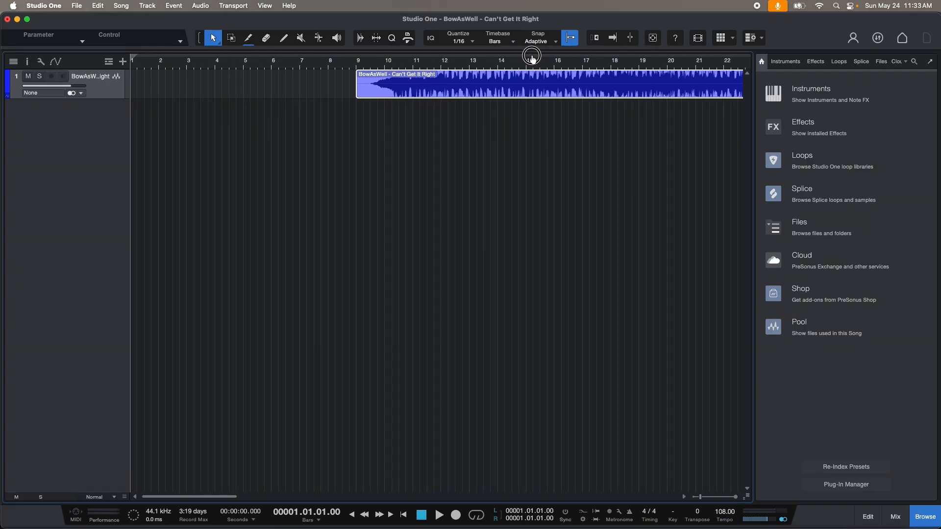
drag(347, 61, 349, 79)
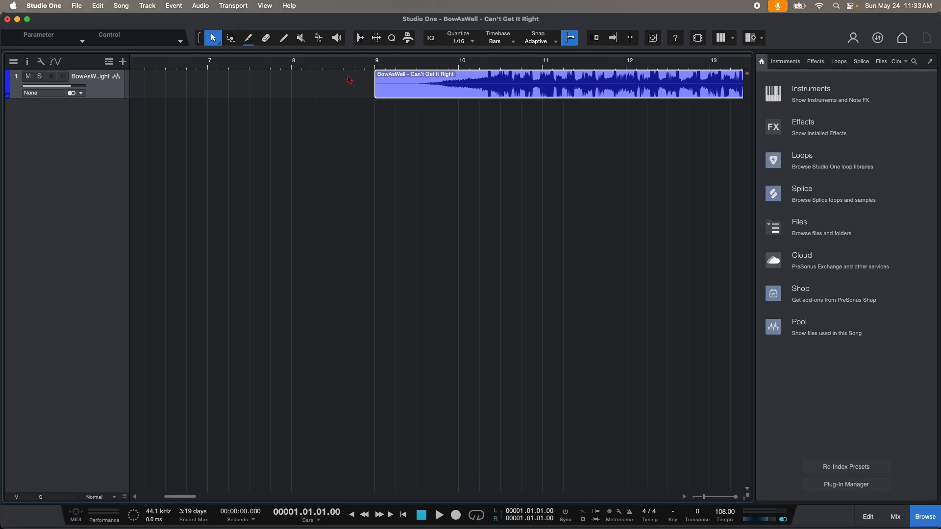
click(913, 522)
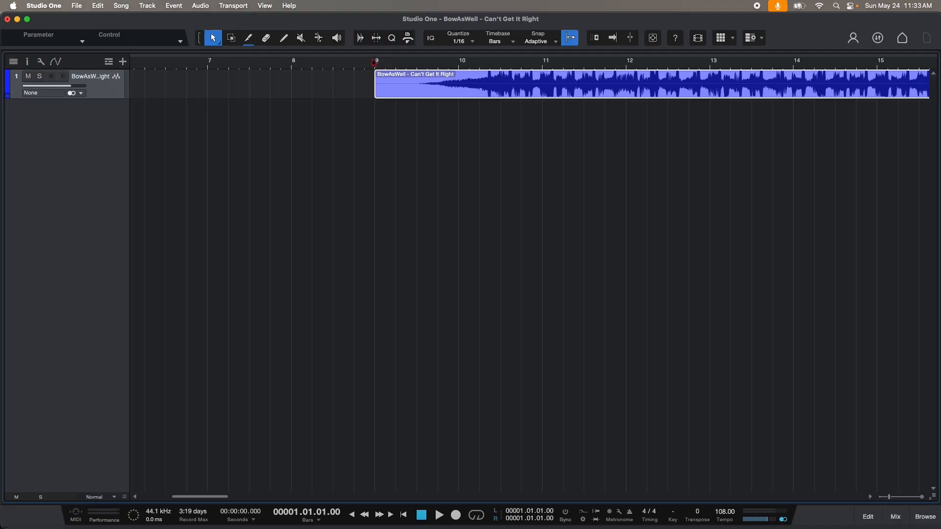
drag(374, 62, 379, 92)
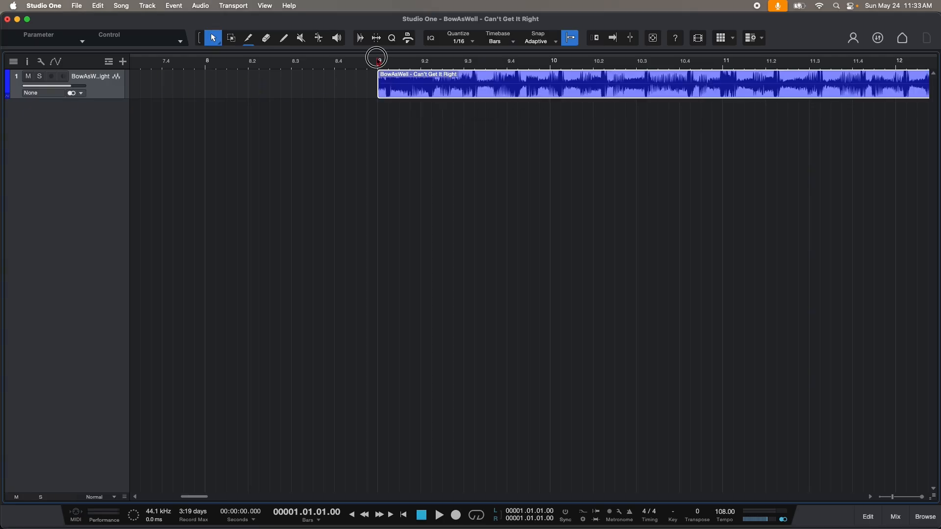
drag(376, 58, 379, 97)
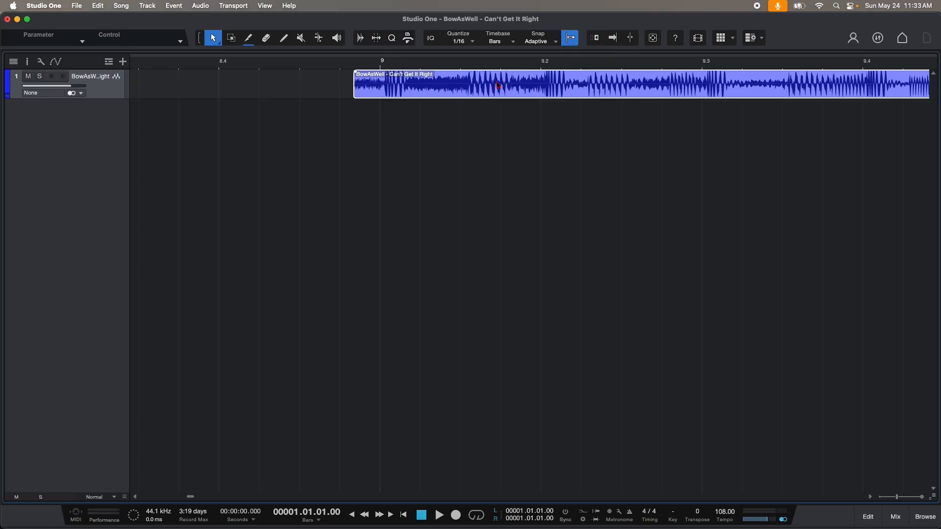
drag(497, 84, 517, 73)
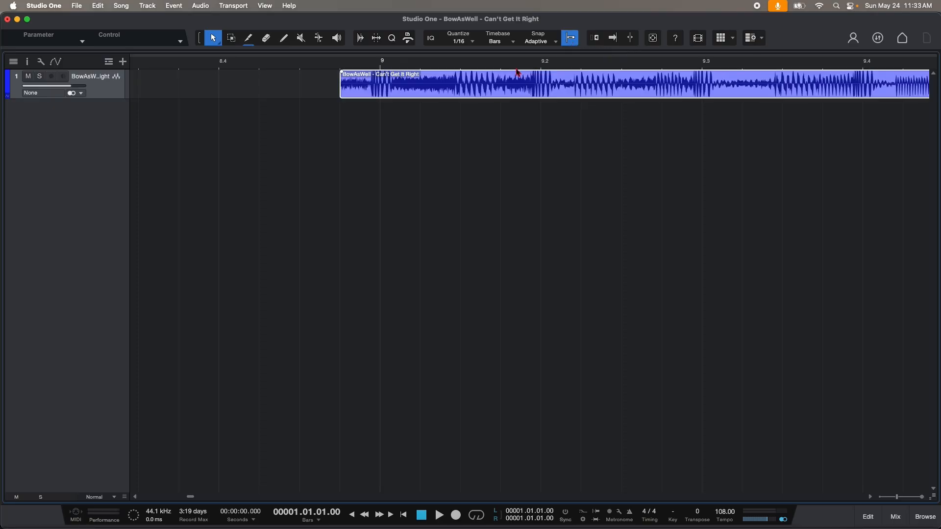
click(576, 43)
drag(416, 91, 425, 93)
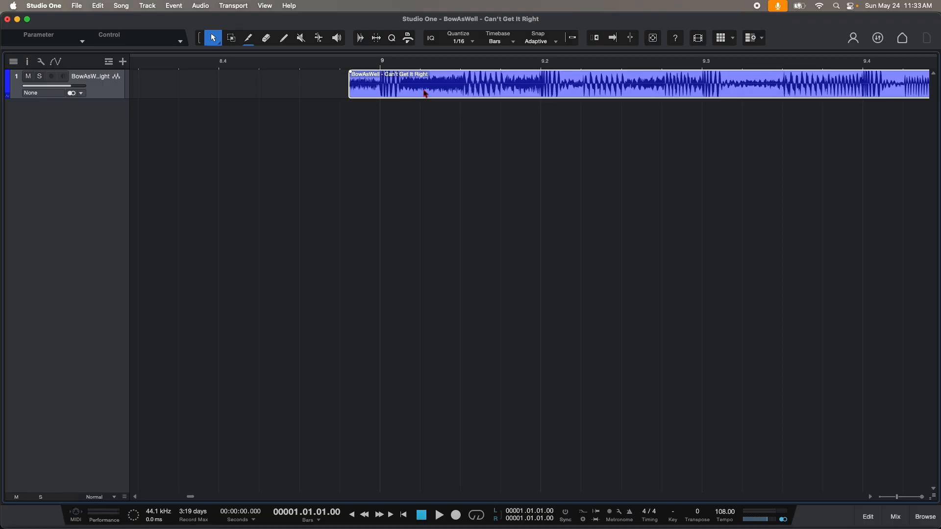
Step: Trim the audio event's start to bar 9, removing the sound before the first strong transient
drag(375, 67, 365, 84)
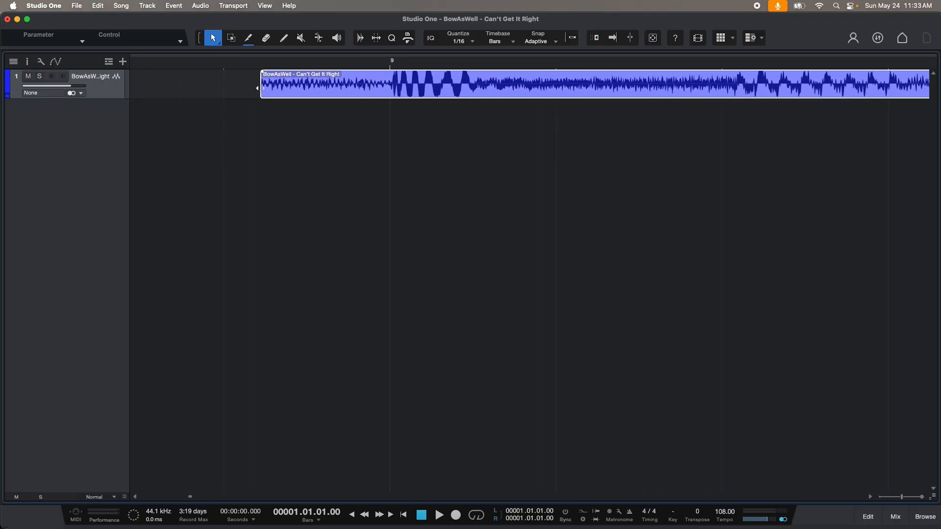
drag(258, 86, 389, 23)
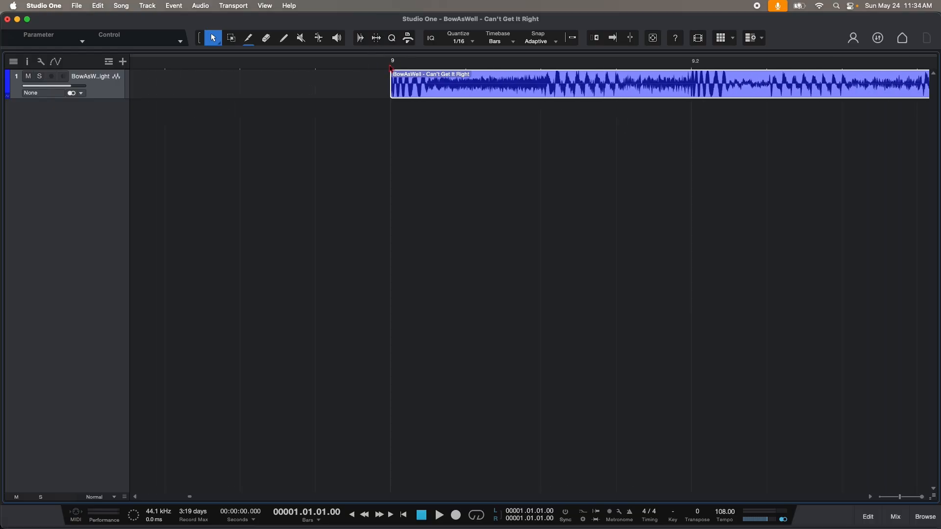
mouse_move(390, 67)
mouse_down()
mouse_move(395, 42)
mouse_move(395, 50)
mouse_up()
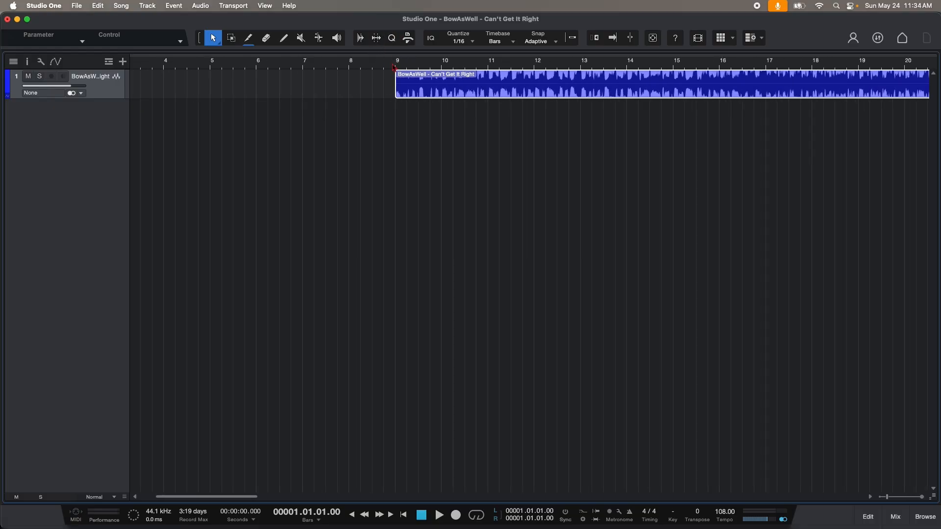
Step: Play the trimmed audio from bar 9 to check its start, and stop playback
click(394, 67)
key(space)
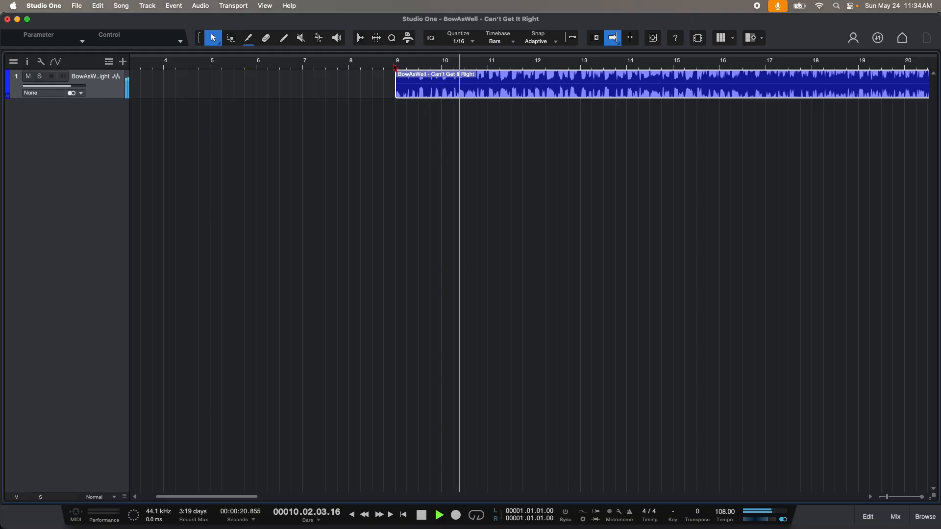
key(space)
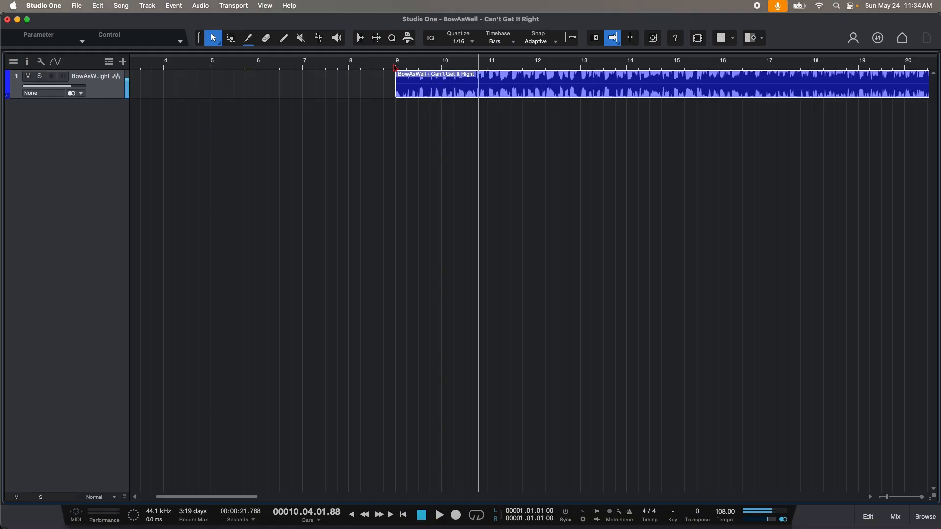
Step: Change the playback device to MacBook Pro Speakers in the audio setup preferences
click(76, 5)
mouse_move(44, 5)
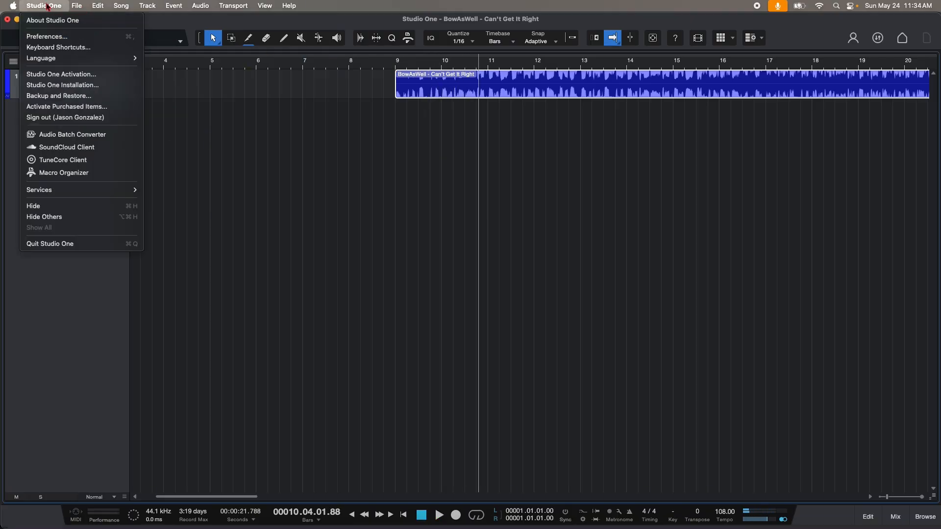
click(43, 36)
click(327, 281)
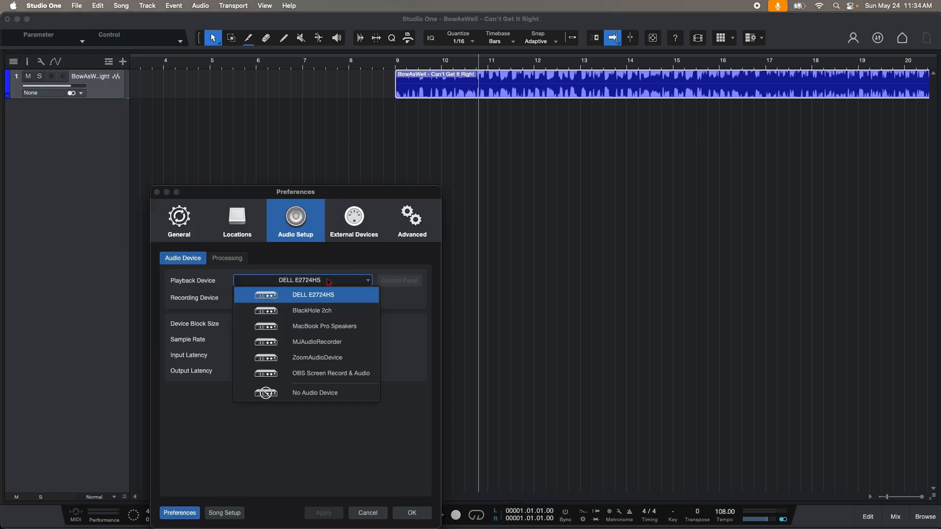
click(327, 326)
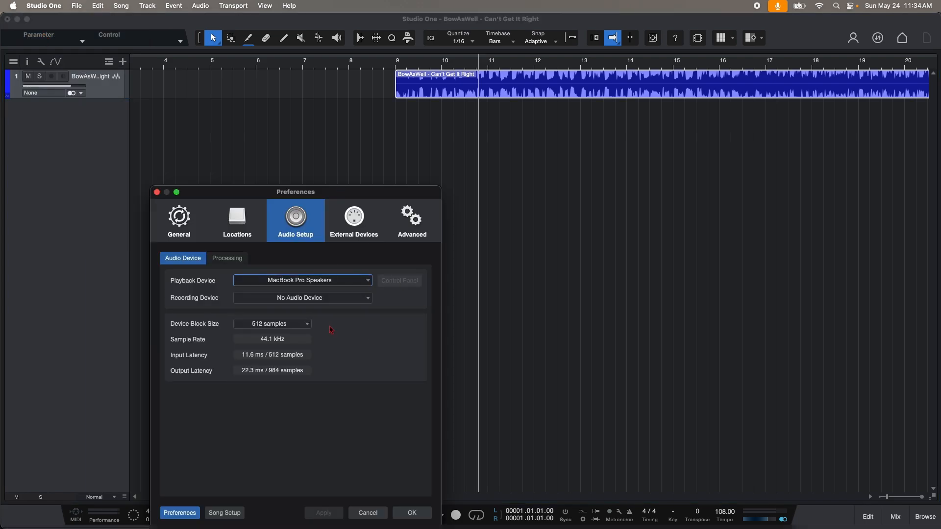
click(419, 512)
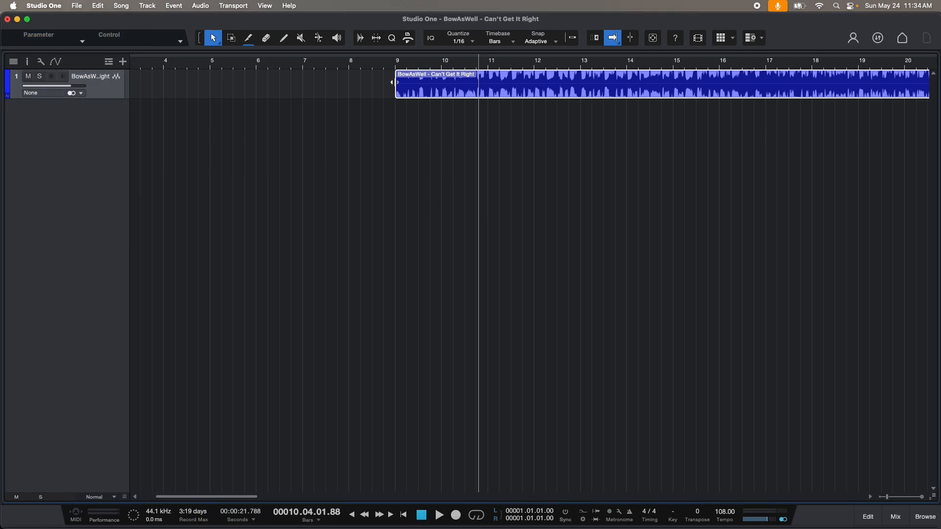
Step: Listen to the song at several points between bars 11 and 27 to find a section suitable for the intro
key(space)
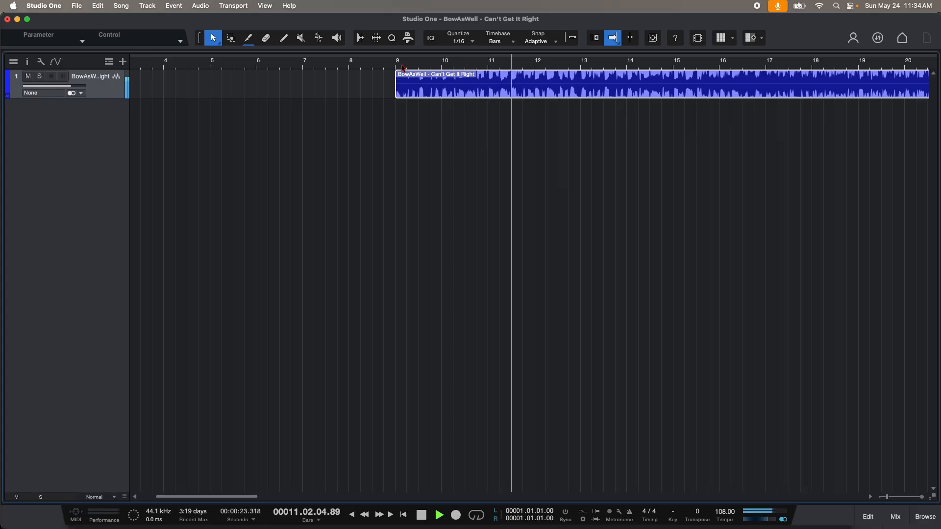
key(space)
drag(410, 60, 439, 63)
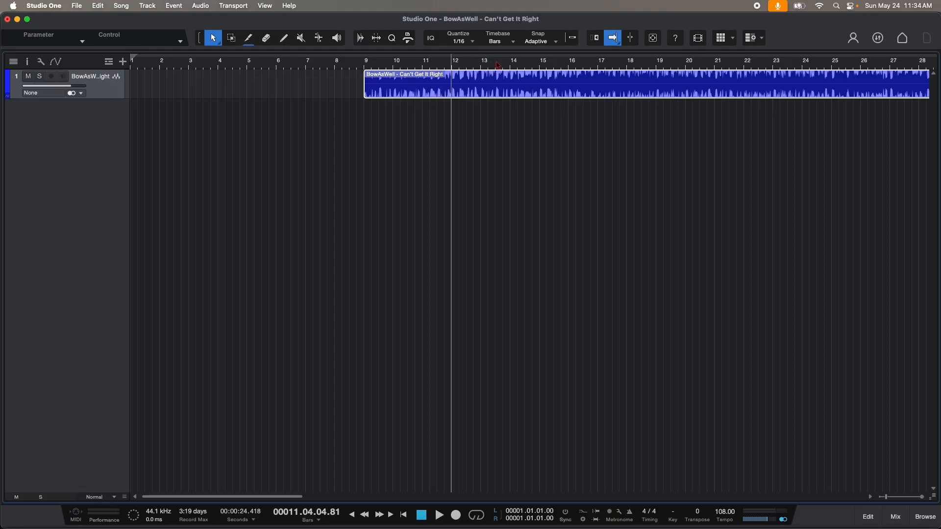
drag(484, 62, 476, 83)
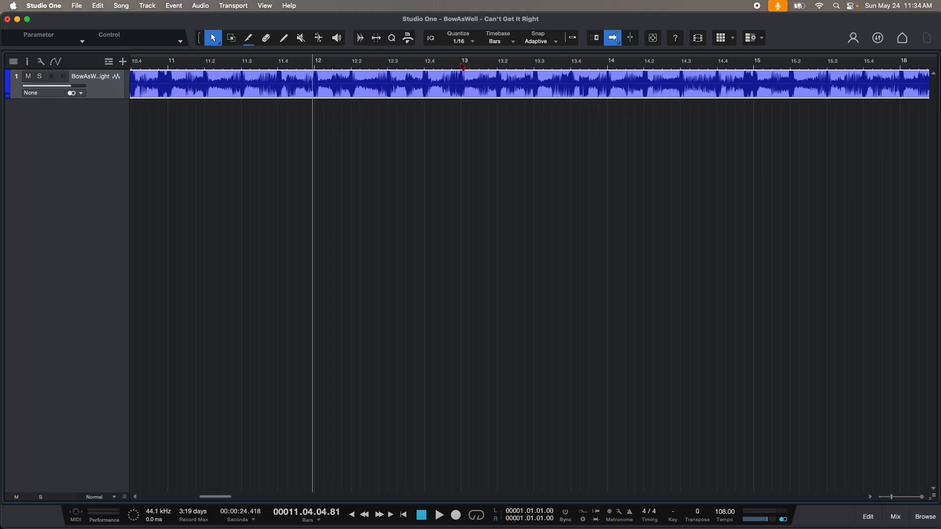
click(461, 64)
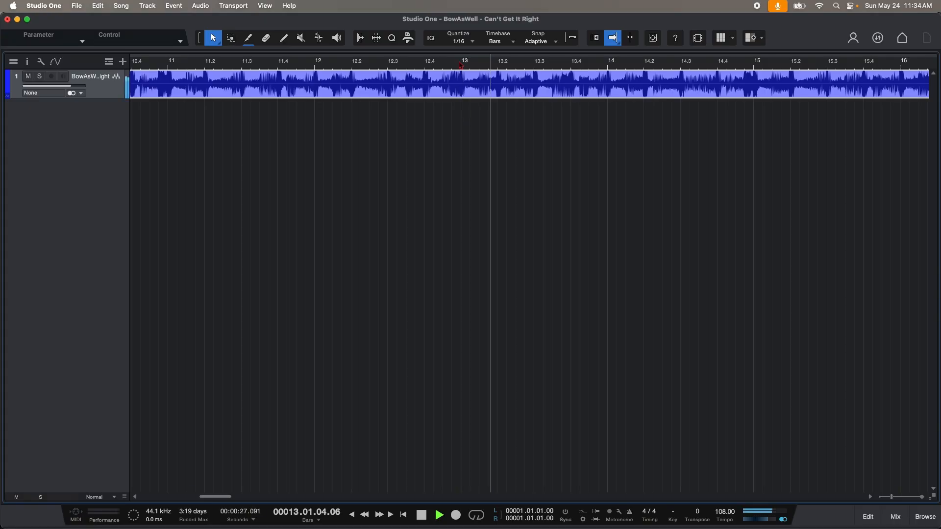
drag(461, 64, 557, 51)
click(636, 65)
key(space)
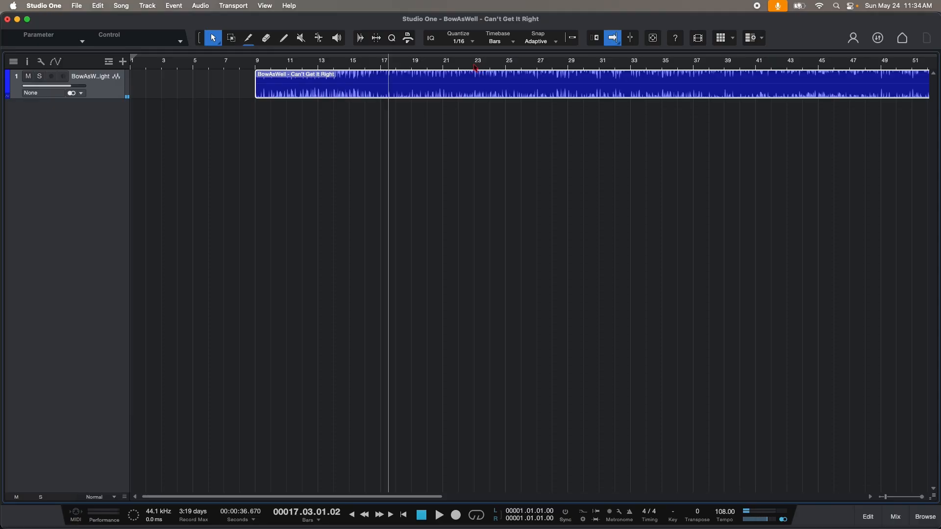
click(474, 68)
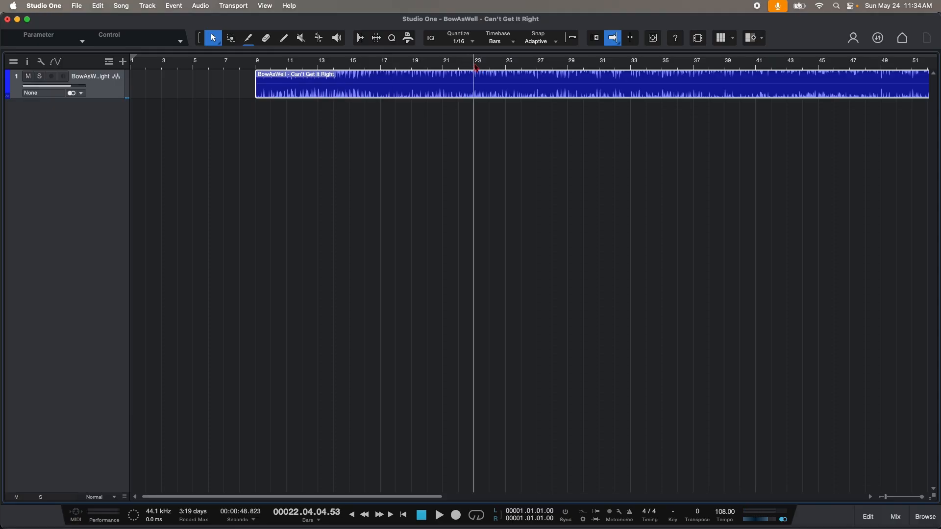
key(space)
click(536, 67)
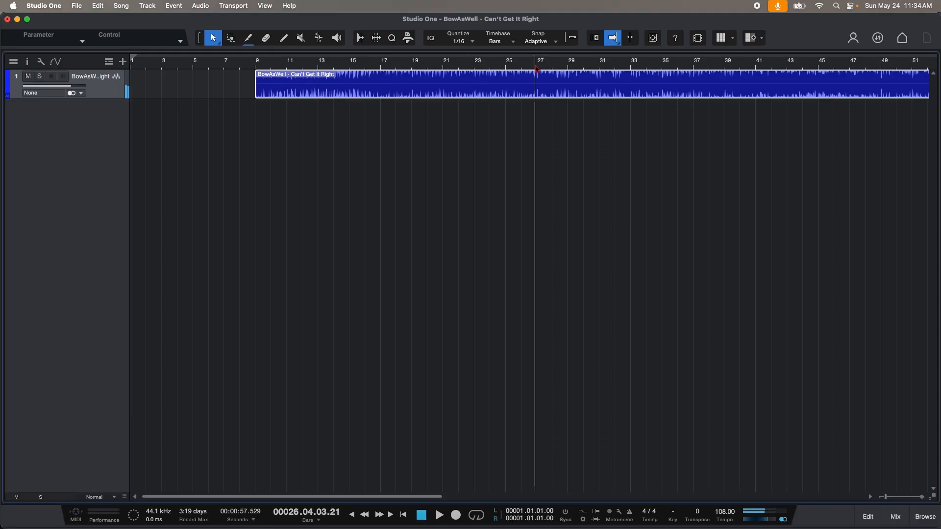
click(503, 68)
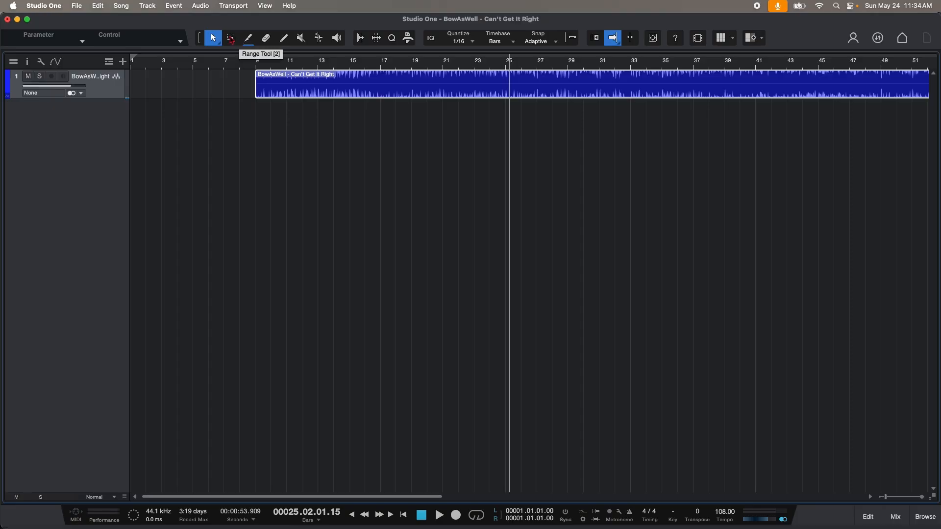
Step: Select the range from bar 9 to bar 17 of the audio event with the Range tool and copy it
click(230, 37)
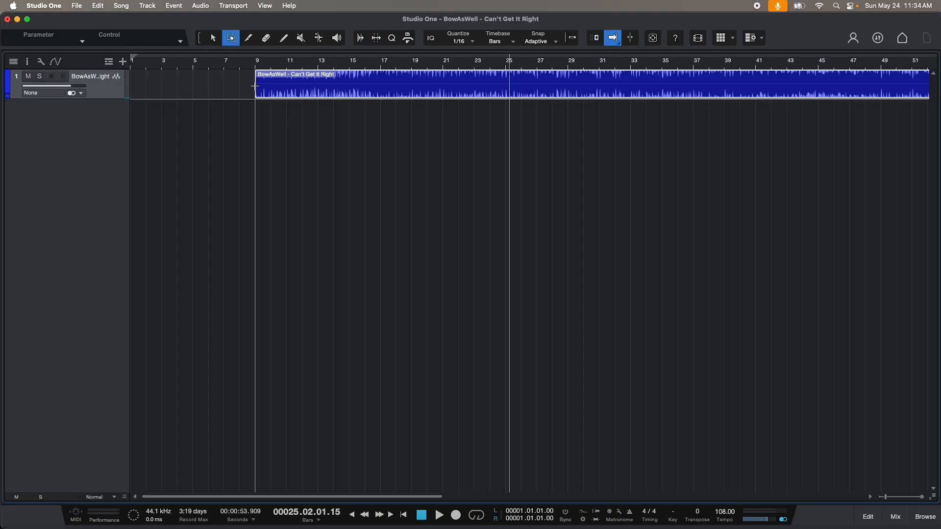
drag(255, 86, 380, 89)
right_click(314, 89)
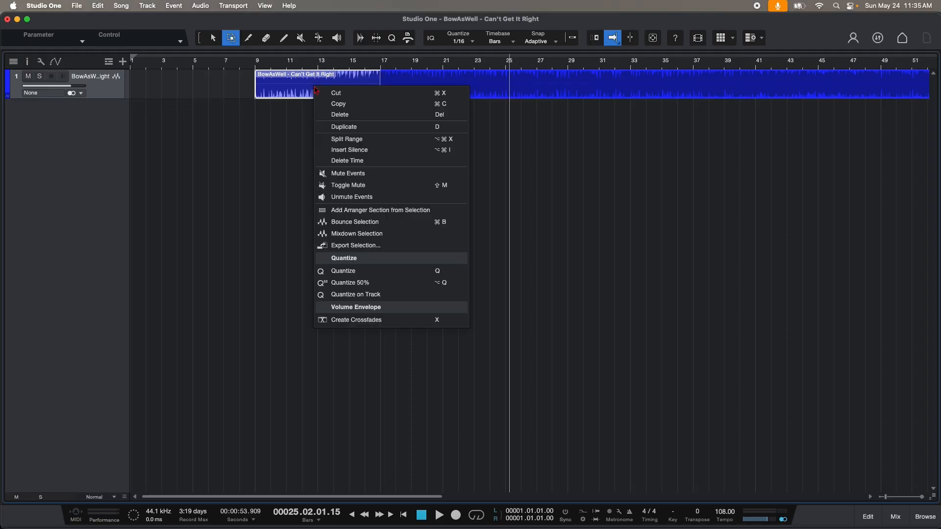
click(338, 101)
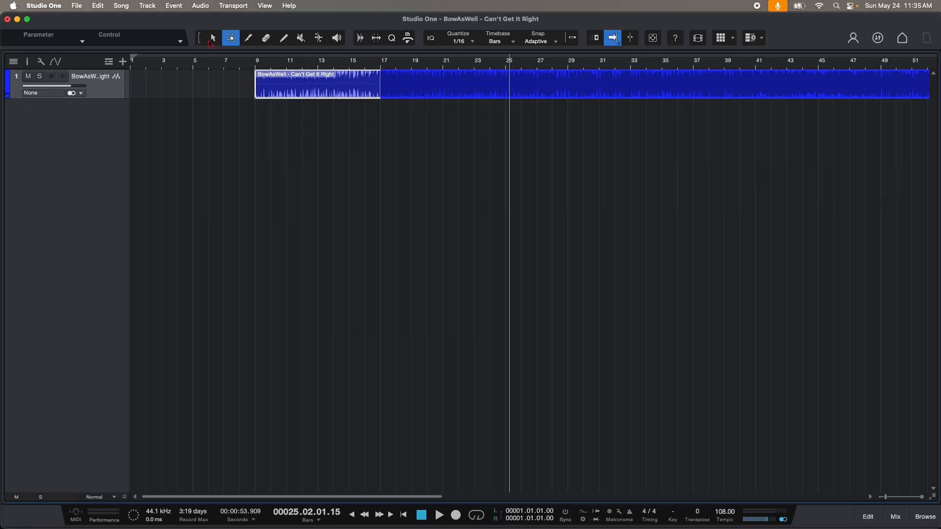
Step: Paste the copied eight-bar section at bar 1, ahead of the original audio, and play it from the start
click(210, 42)
drag(167, 62, 283, 73)
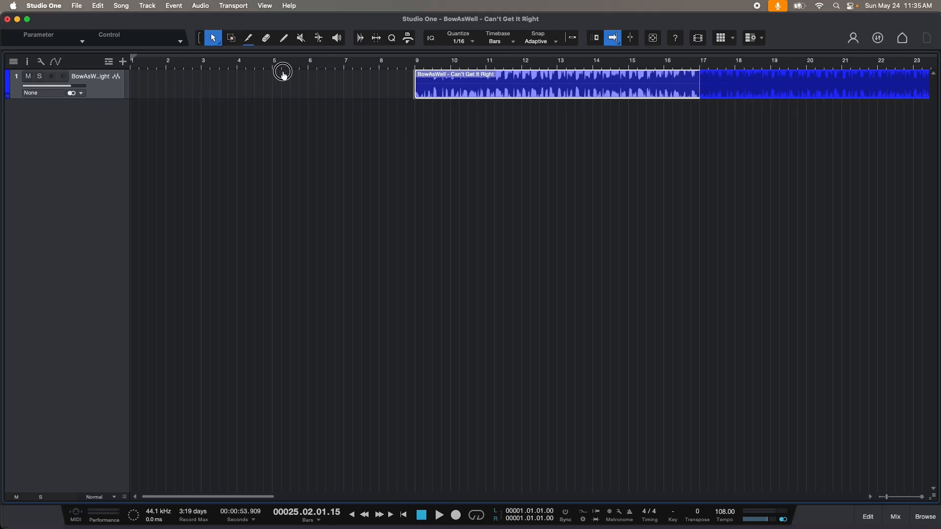
click(131, 67)
right_click(133, 81)
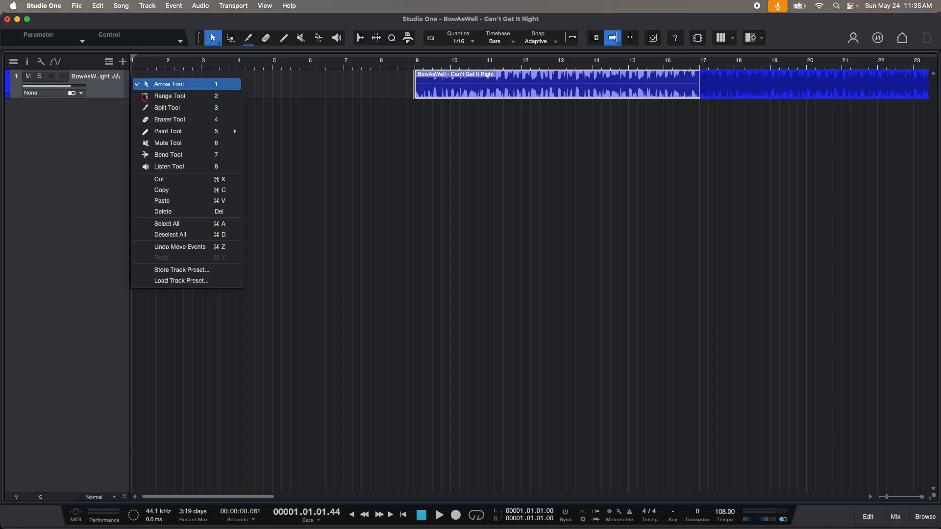
click(162, 201)
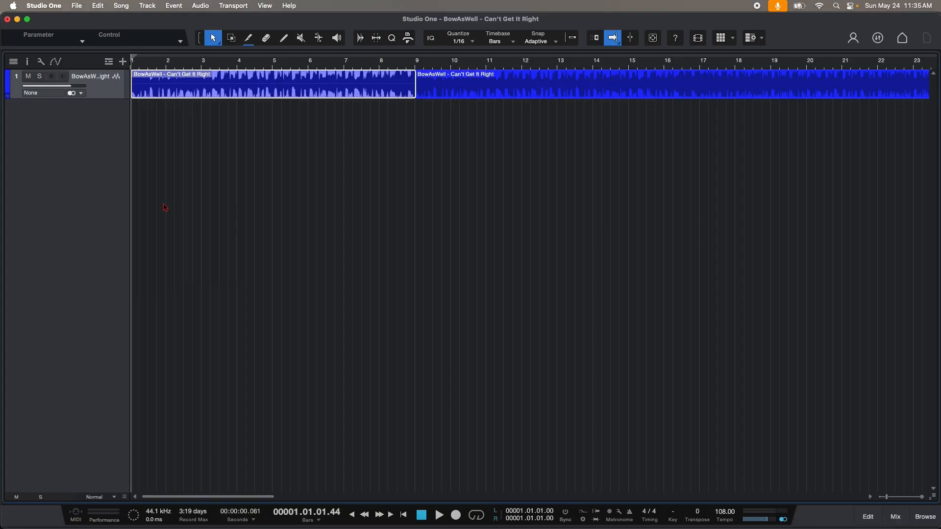
click(135, 67)
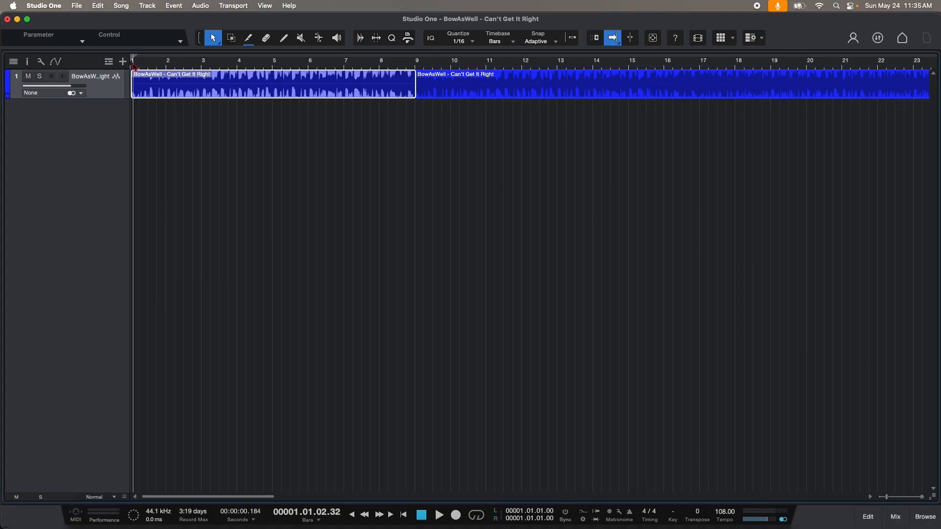
key(space)
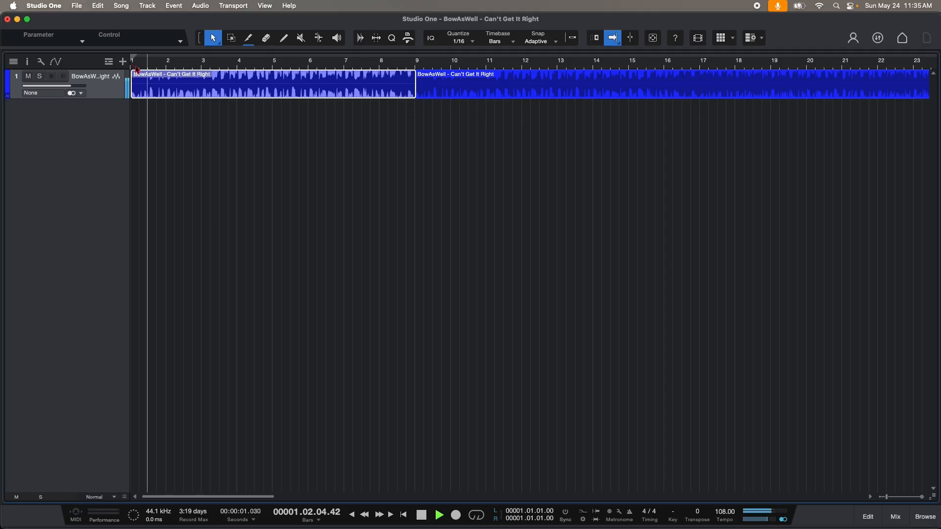
Step: Move the copied eight-bar section so that it starts exactly at 1.01.01.00
click(135, 67)
key(space)
key(e)
key(e)
key(e)
key(e)
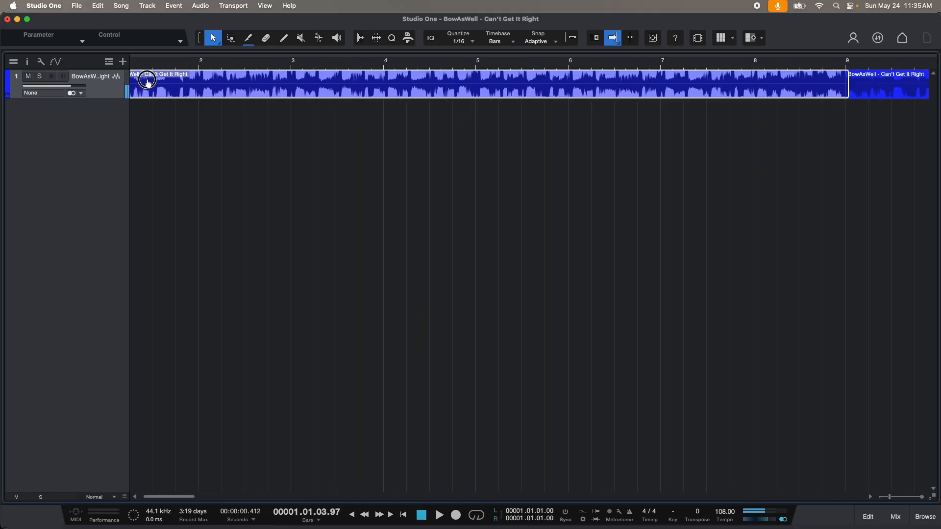
click(341, 89)
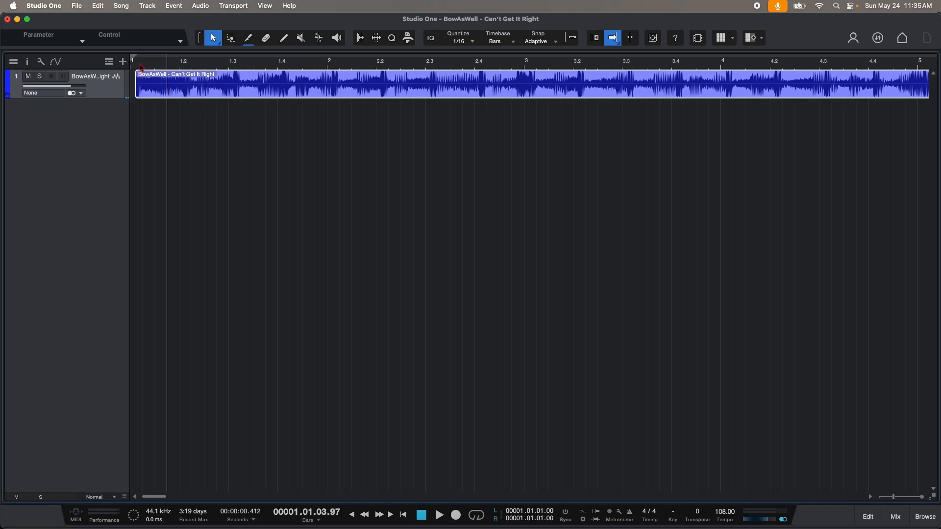
key(e)
key(e)
drag(221, 93, 197, 90)
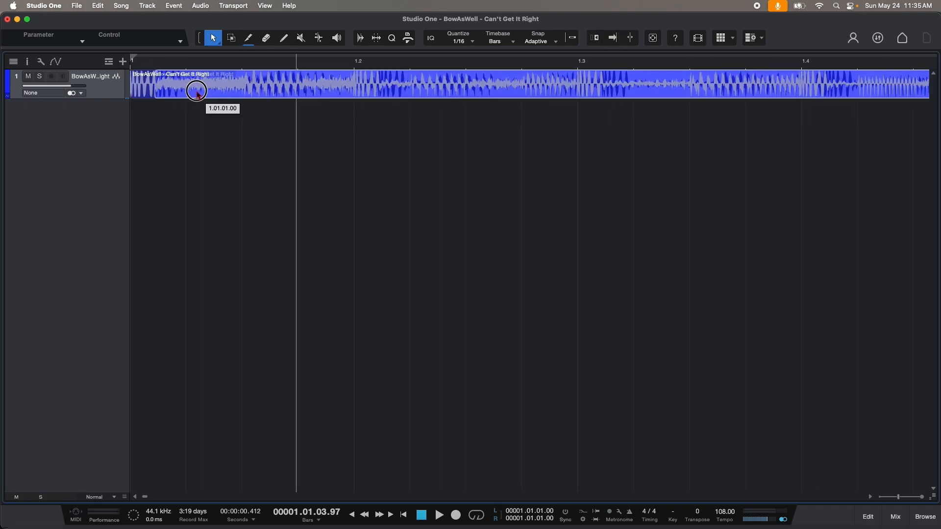
Step: Play the start of the intro and the transition into the original audio at bar 9 to check the alignment
click(132, 65)
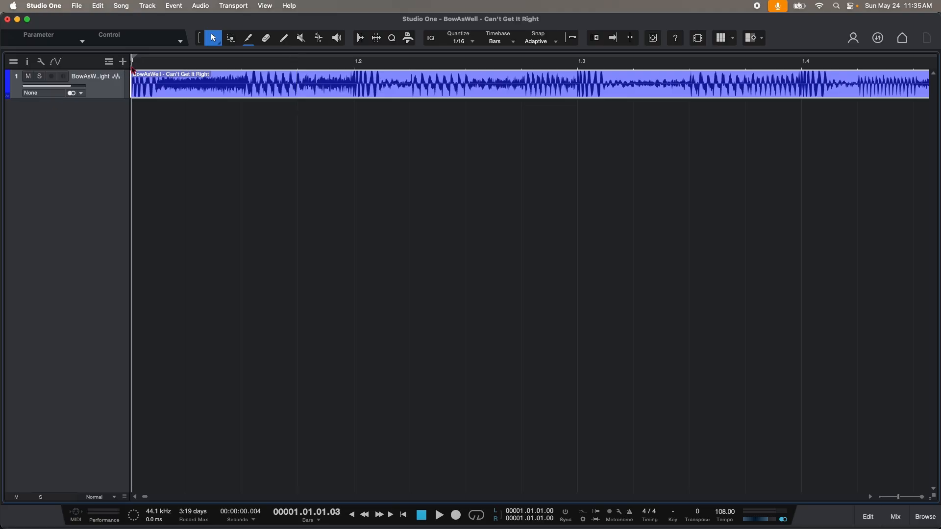
key(space)
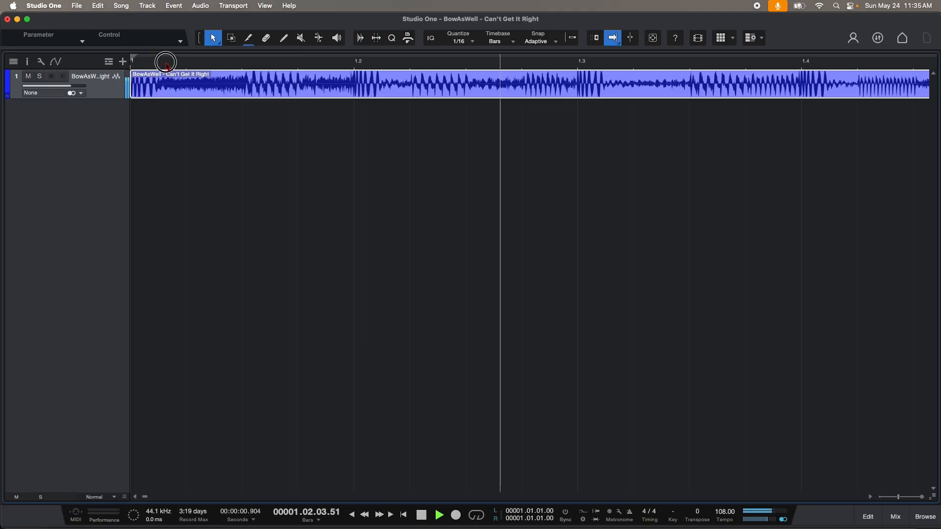
drag(165, 63, 189, 9)
drag(357, 61, 329, 87)
key(f)
key(space)
click(197, 65)
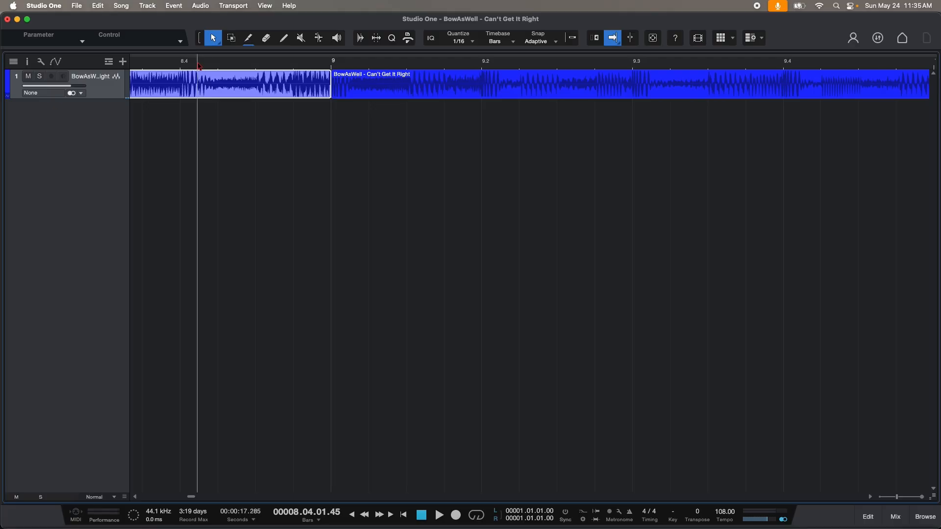
key(space)
key(space)
mouse_move(209, 60)
mouse_down()
mouse_move(245, 52)
mouse_move(213, 66)
mouse_up()
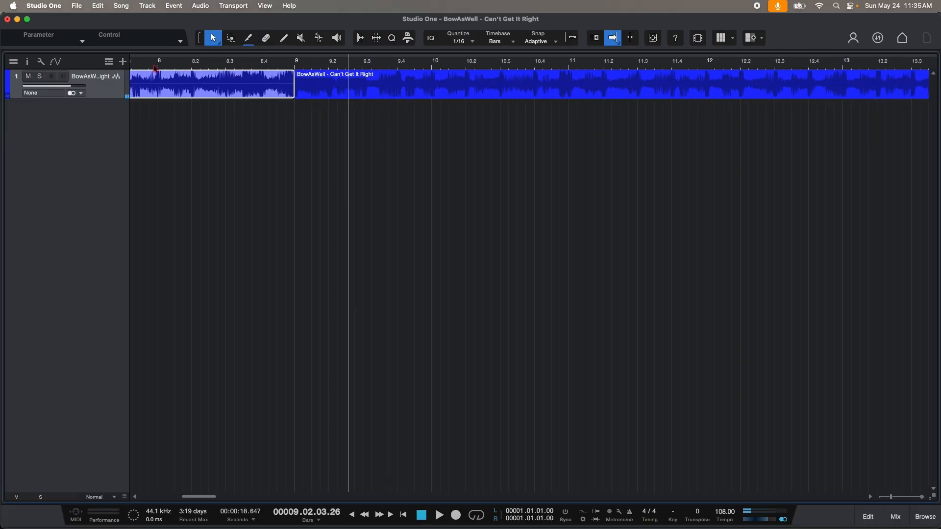
click(155, 67)
key(space)
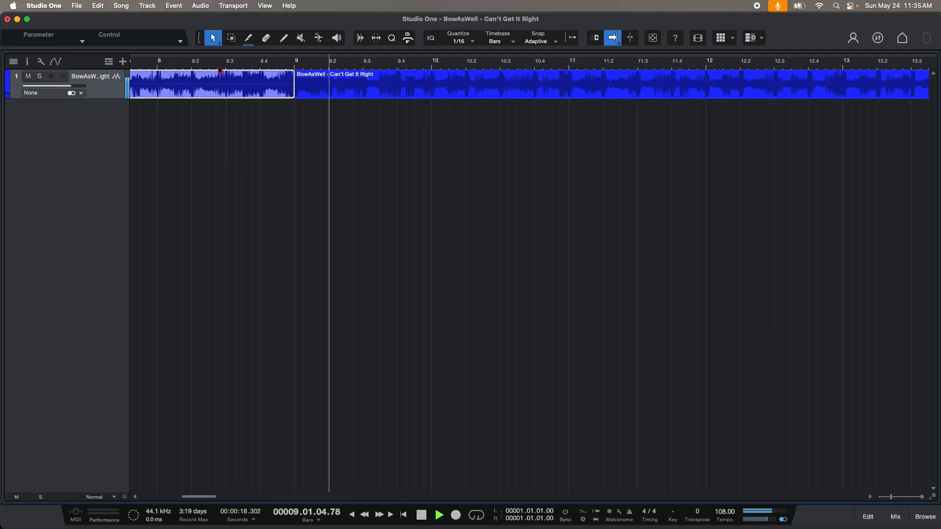
key(space)
drag(231, 63, 337, 30)
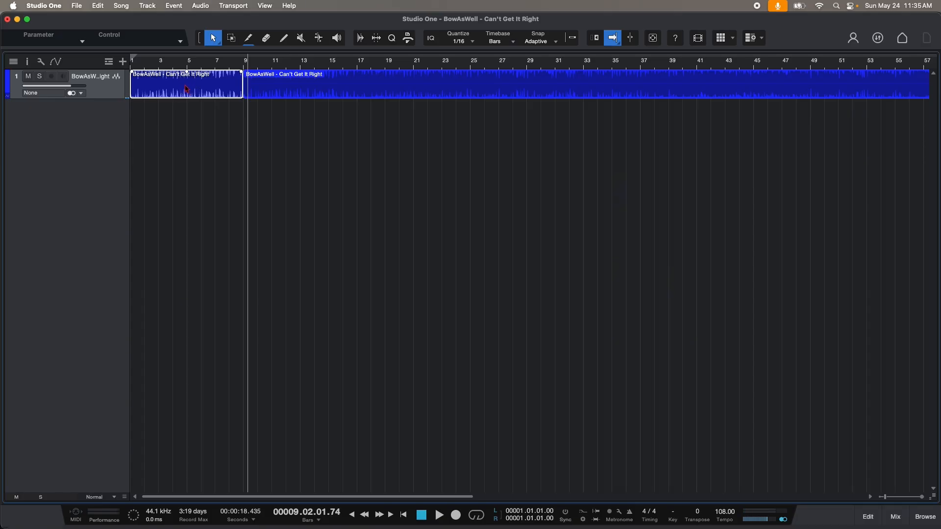
Step: Separate the stems of the copied intro section, extracting only Drums
click(172, 63)
right_click(169, 86)
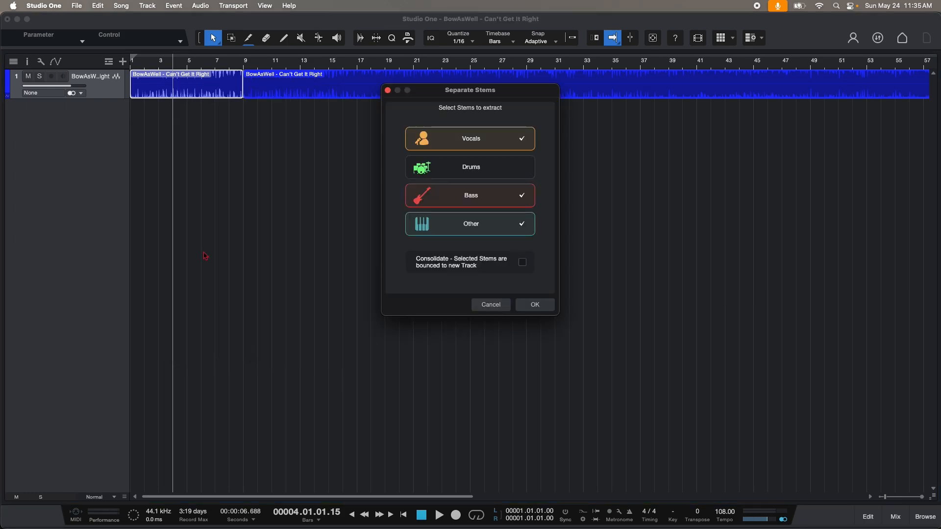
click(518, 142)
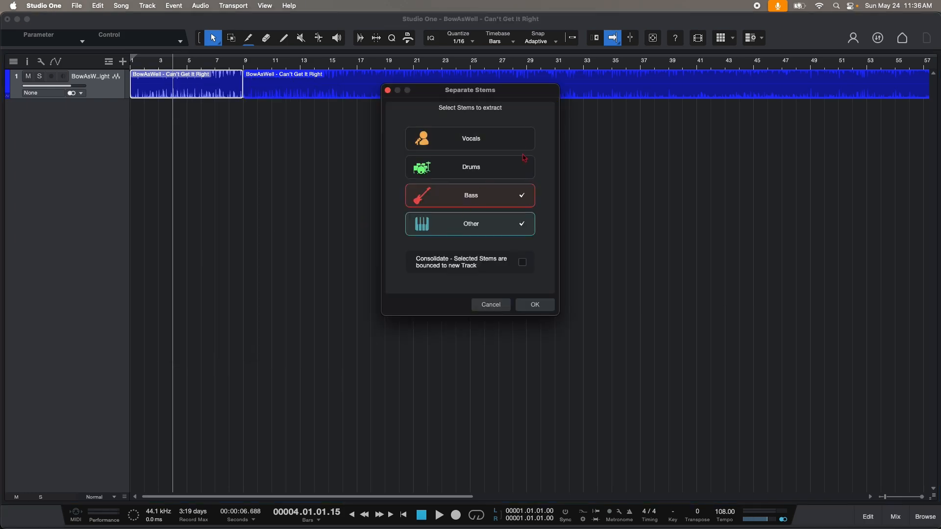
click(524, 171)
click(527, 202)
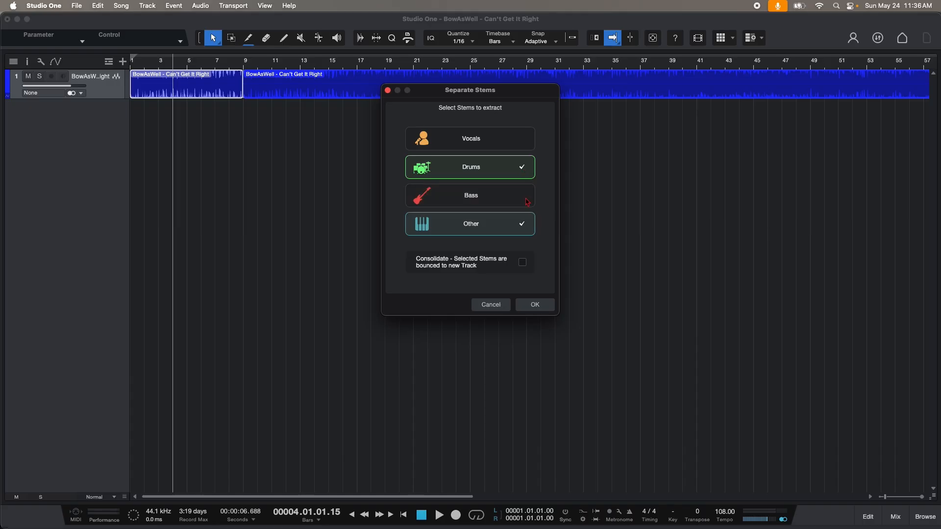
click(528, 230)
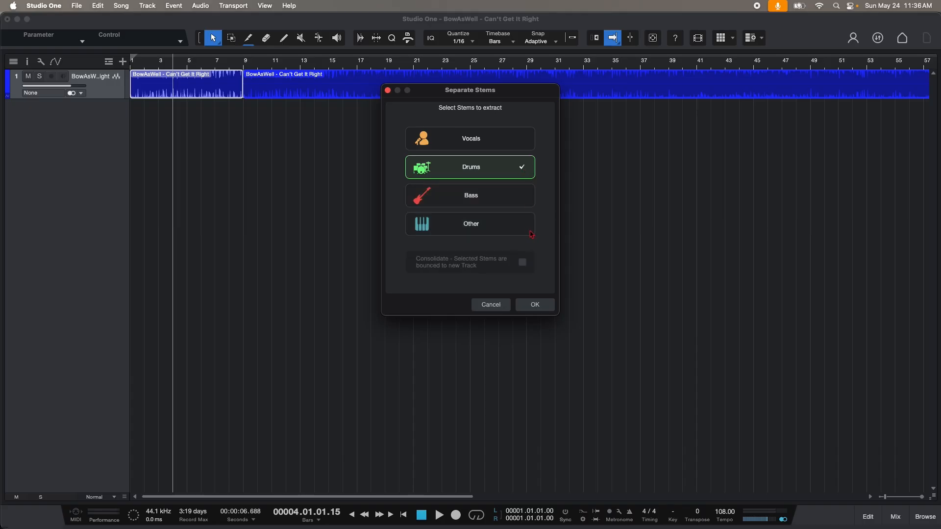
click(537, 306)
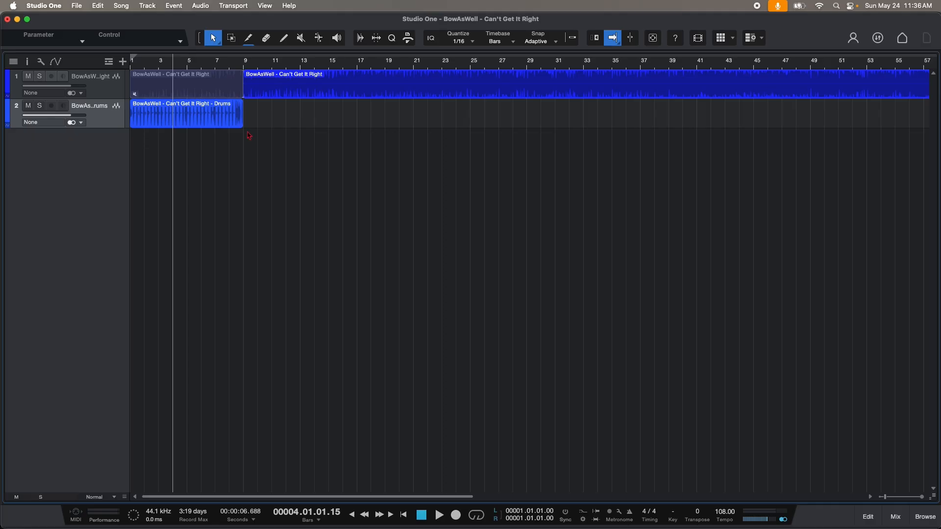
Step: Play the extracted drum stem from bar 1
drag(215, 63, 383, 77)
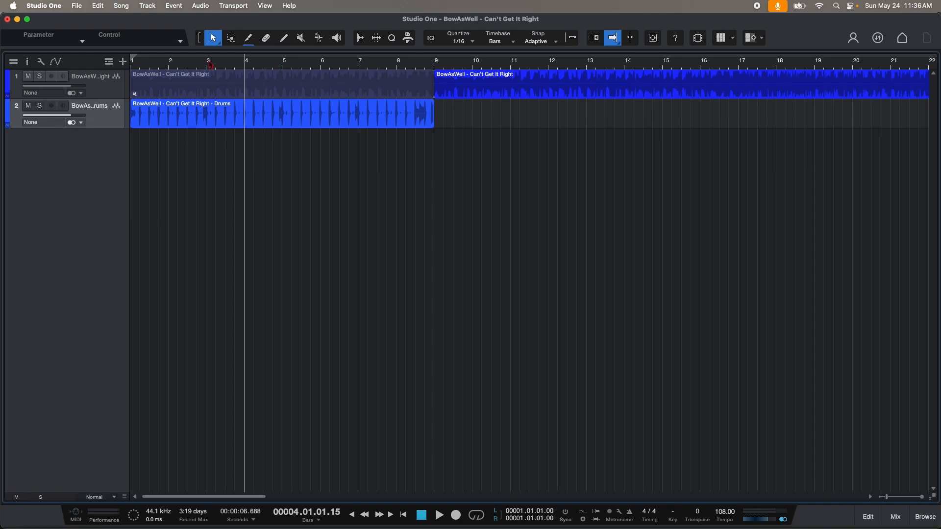
click(133, 65)
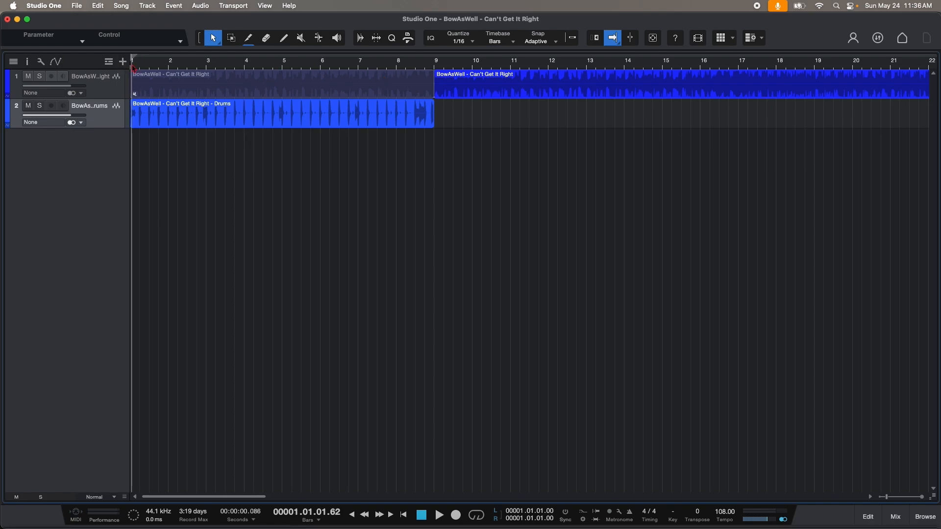
key(space)
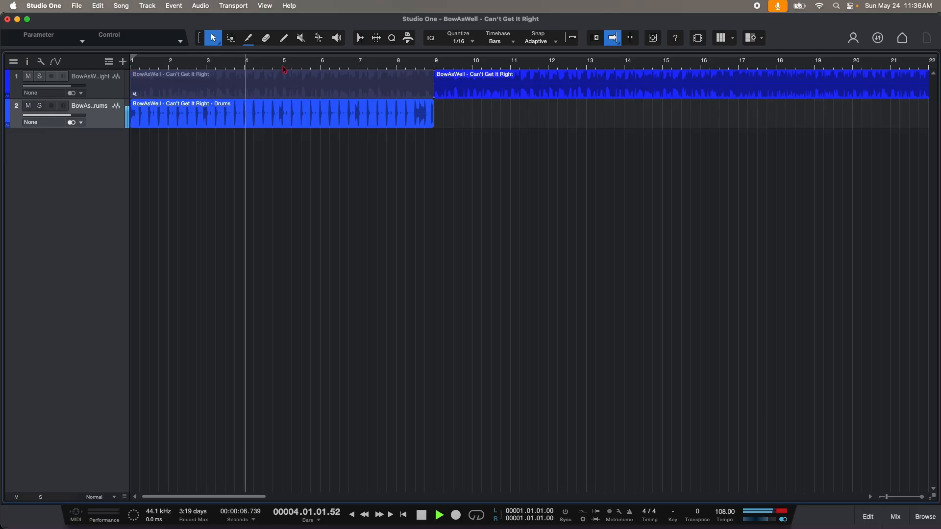
Step: Shorten the muted intro copy to end at bar 7 and extend the original audio's start back to just after bar 8
drag(357, 63, 272, 84)
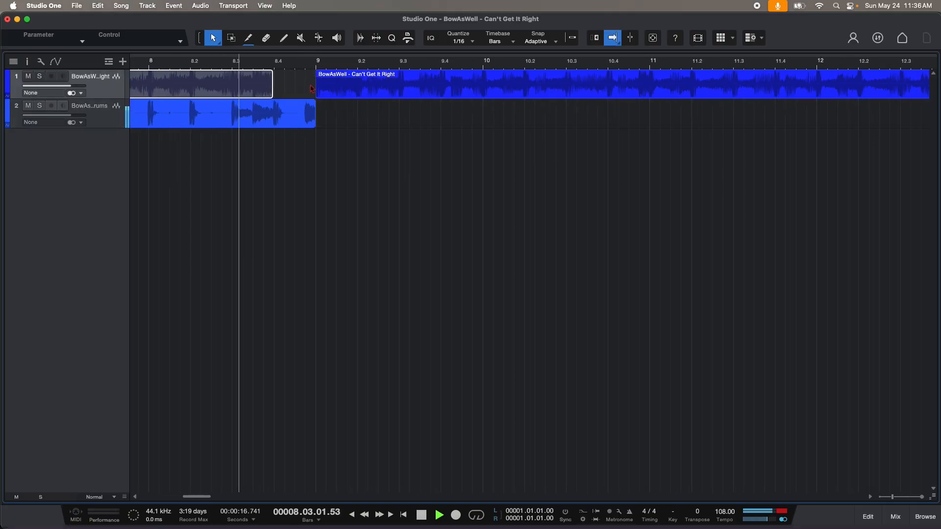
key(space)
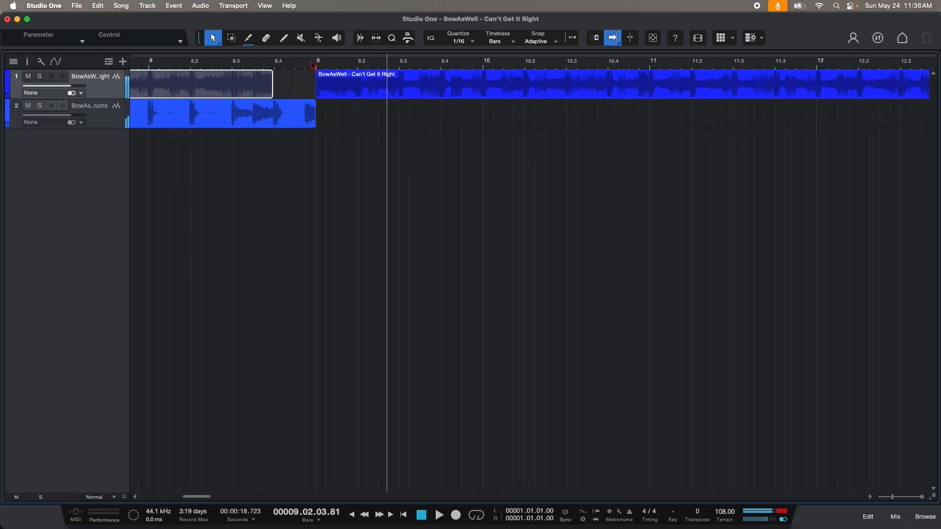
drag(312, 63, 327, 43)
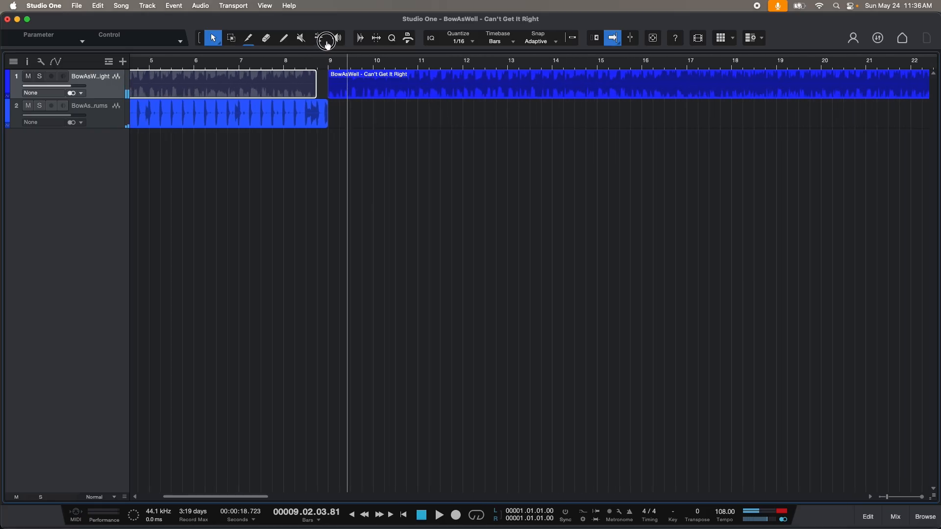
drag(317, 84, 241, 84)
click(324, 84)
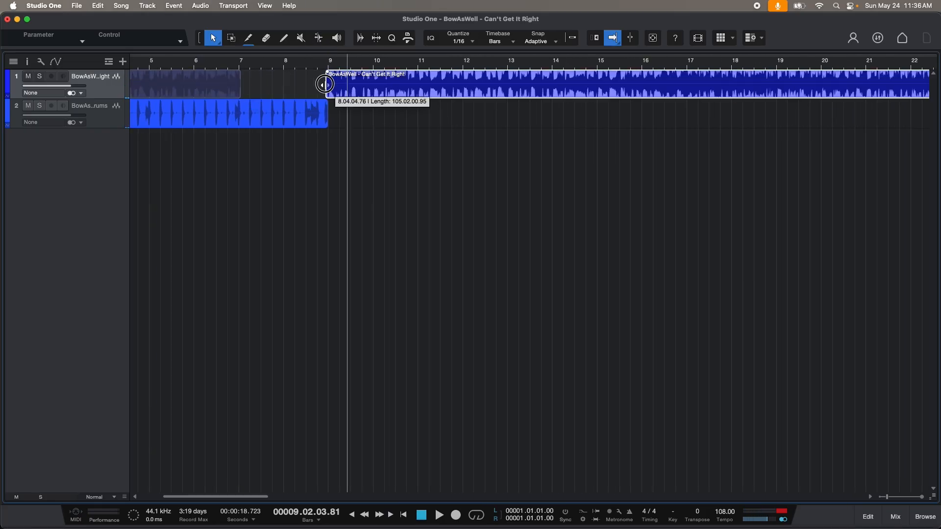
drag(325, 84, 288, 84)
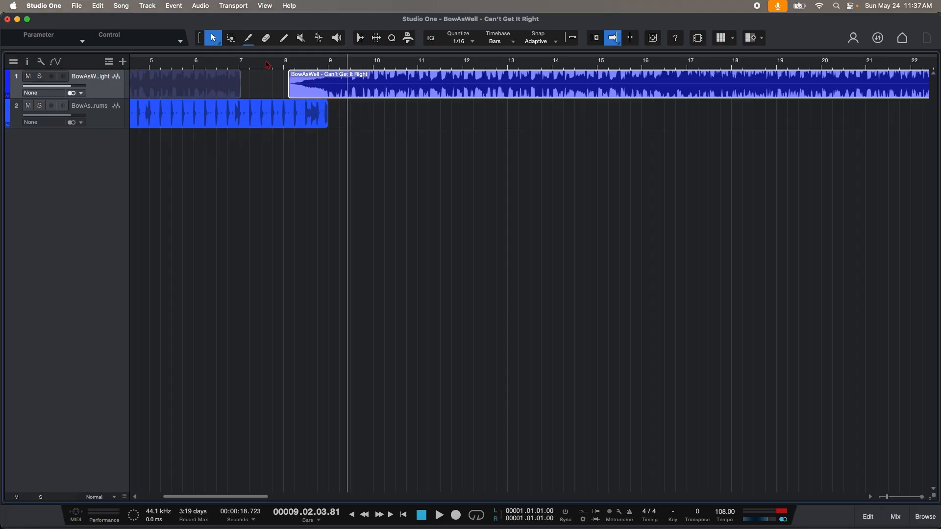
Step: Play the transition from the middle of bar 7 into the song, and then the drum intro from bar 1
click(265, 64)
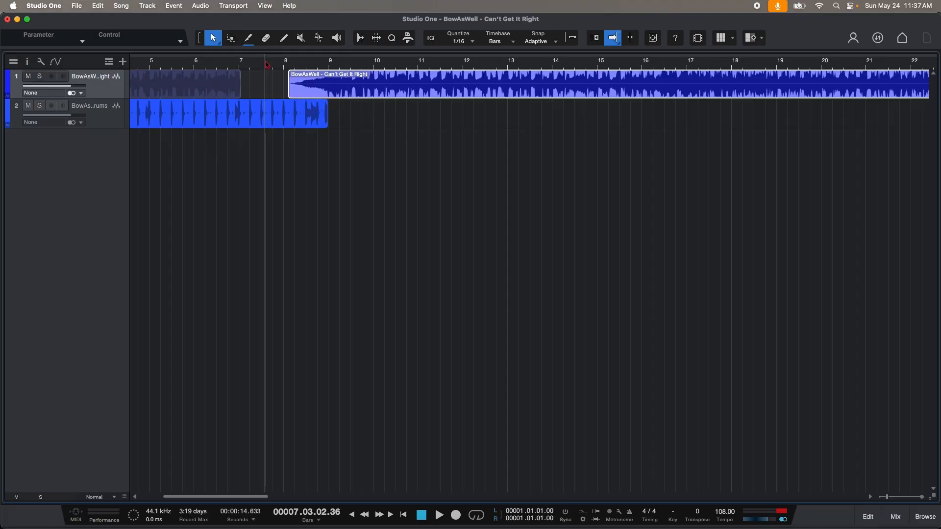
key(space)
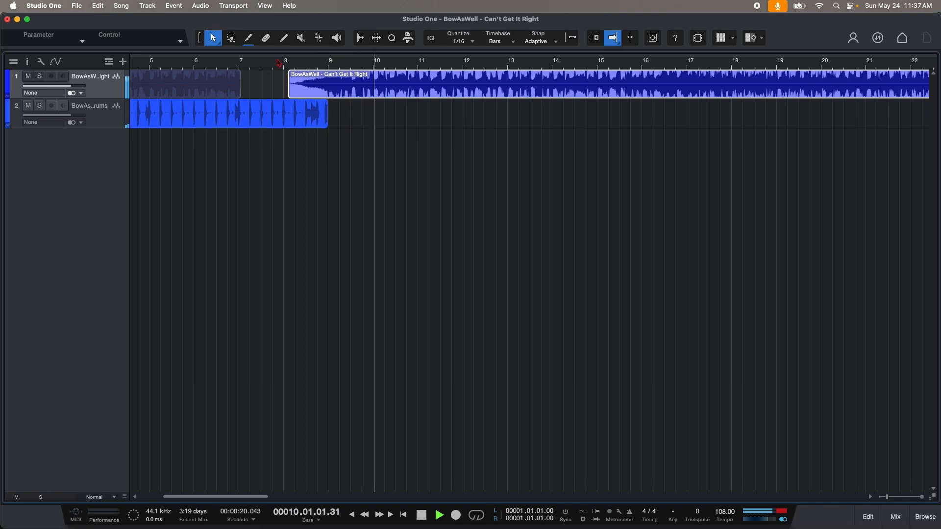
key(space)
drag(278, 60, 387, 57)
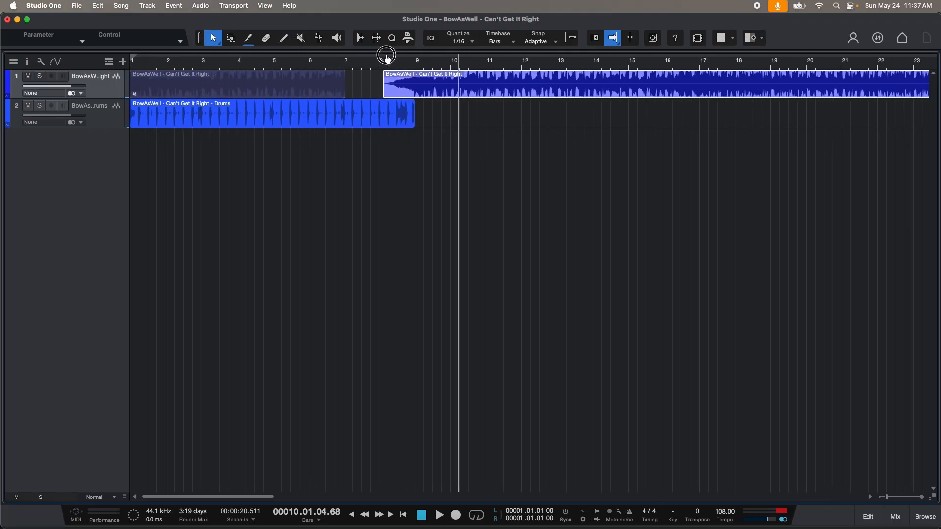
click(138, 65)
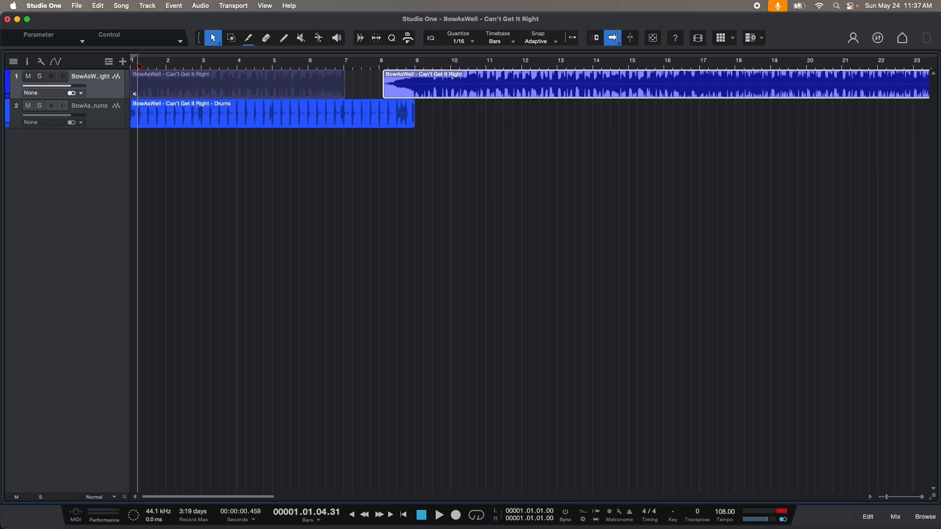
key(space)
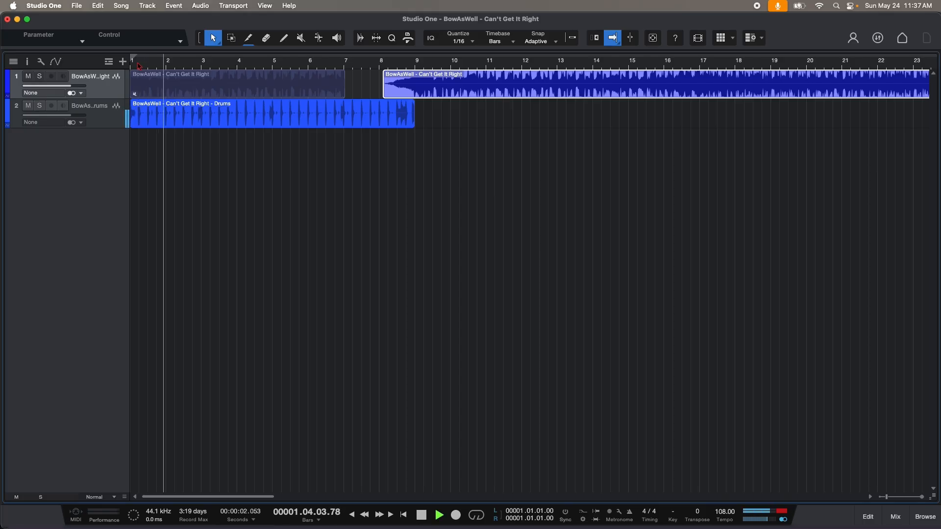
key(space)
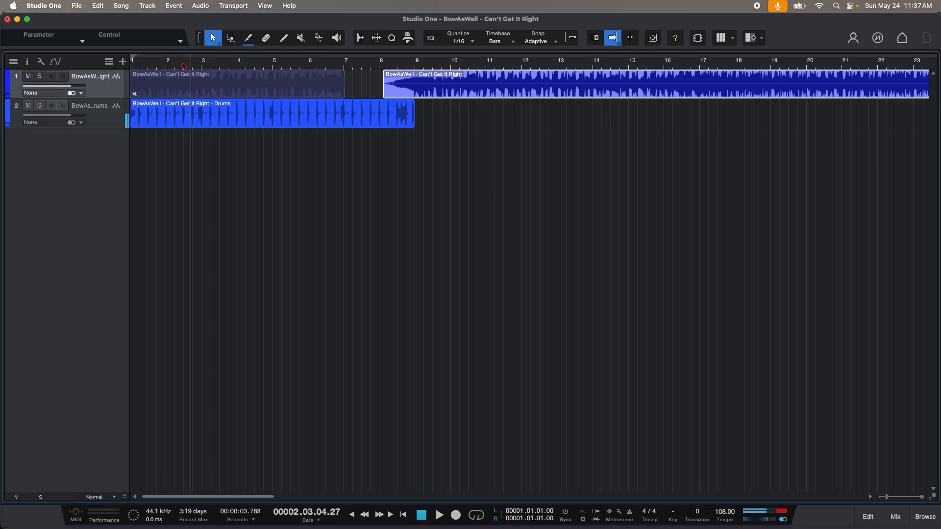
Step: Copy the eight-bar drum stem event on the second track
drag(382, 60, 389, 79)
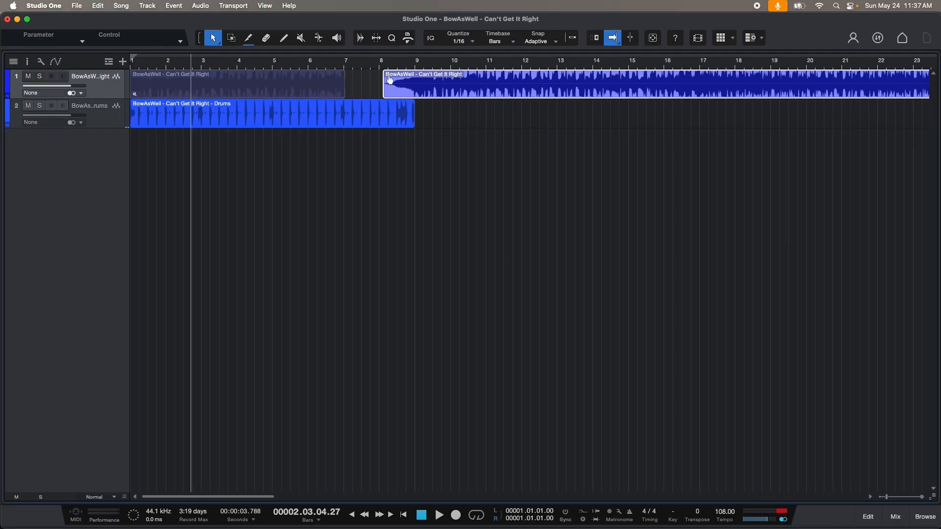
click(370, 123)
right_click(369, 123)
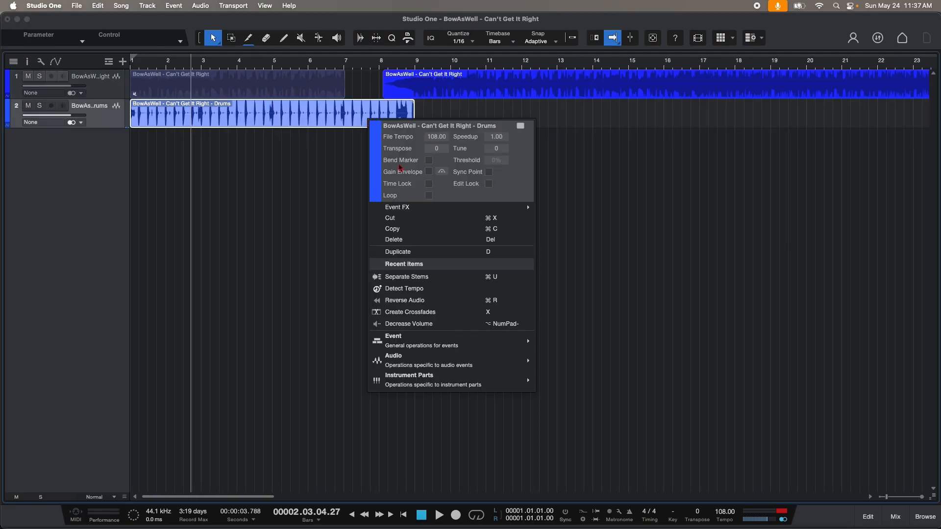
click(394, 229)
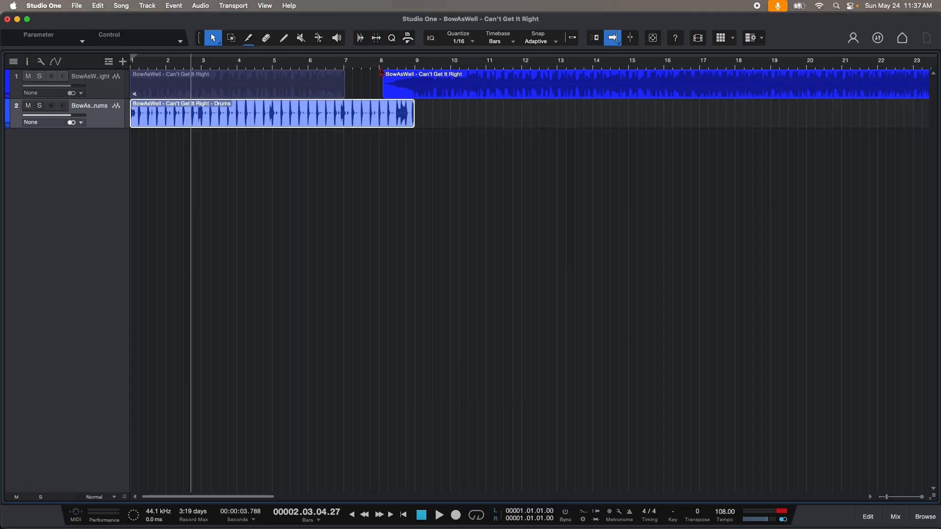
Step: Play the song's ending from beat 4 of bar 112 into bar 113
drag(381, 64, 384, 54)
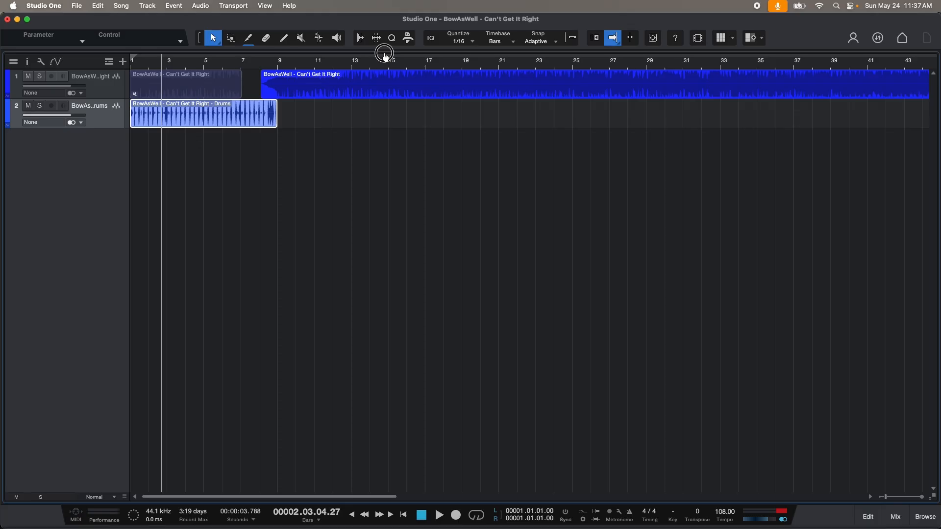
drag(384, 55, 390, 36)
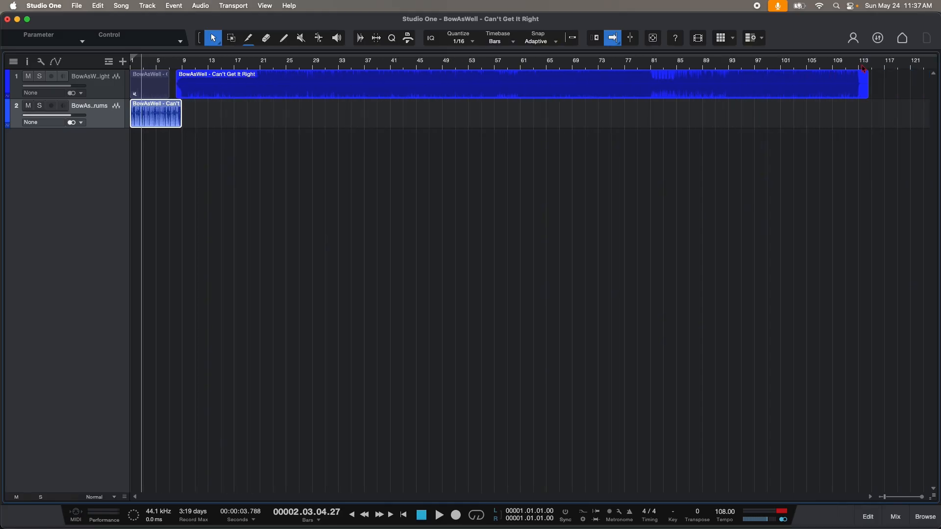
drag(863, 65, 761, 116)
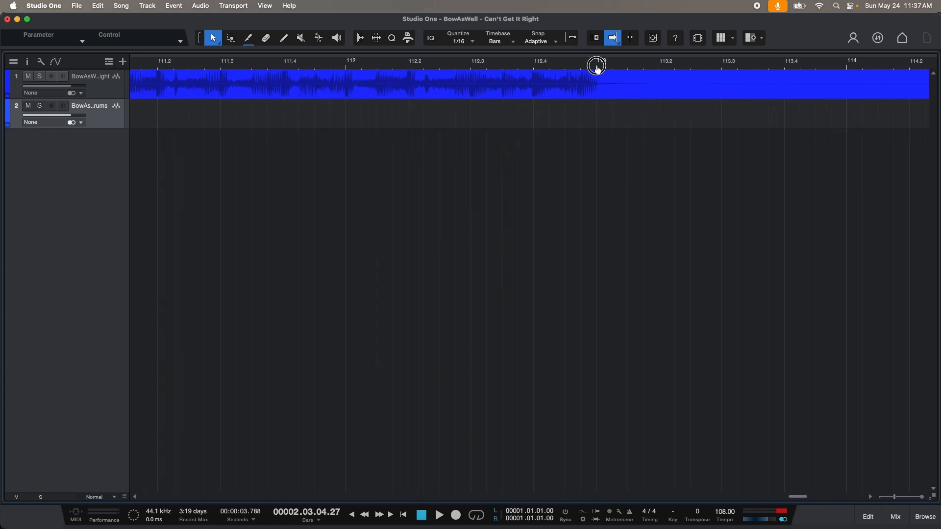
drag(596, 67, 590, 83)
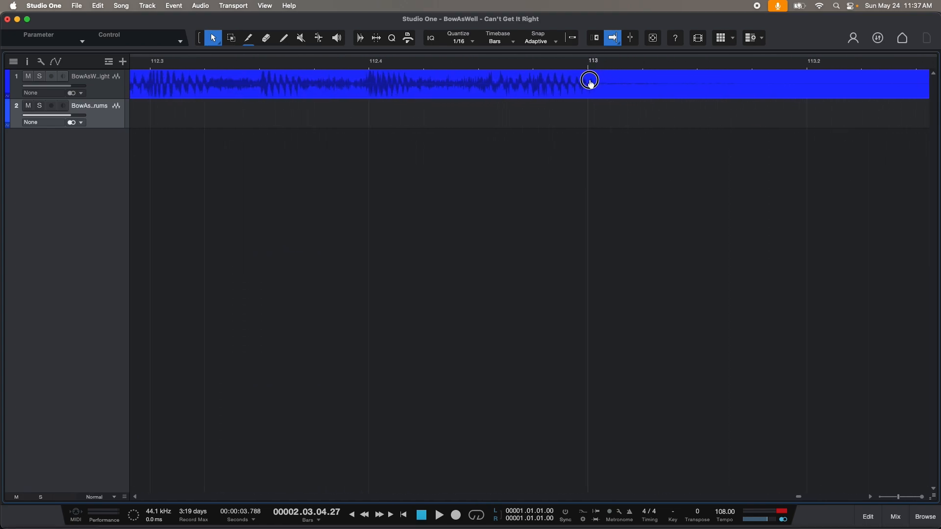
click(366, 64)
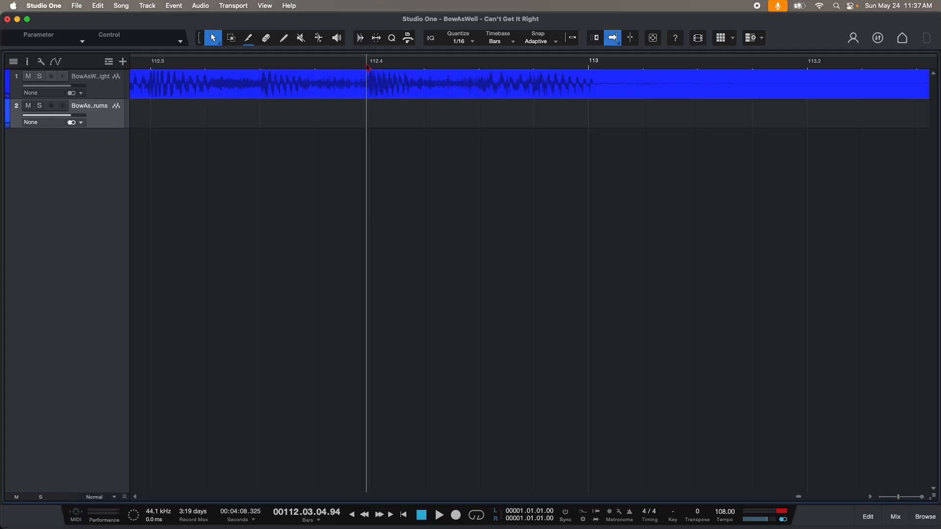
key(space)
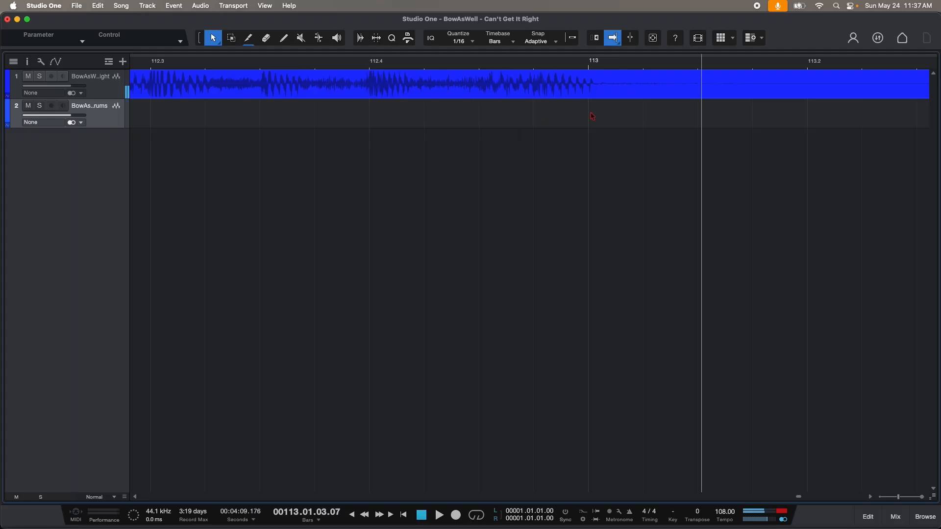
Step: Paste the copied drum stem onto the second track at the song's last hit and align its start with bar 113
drag(592, 66, 524, 84)
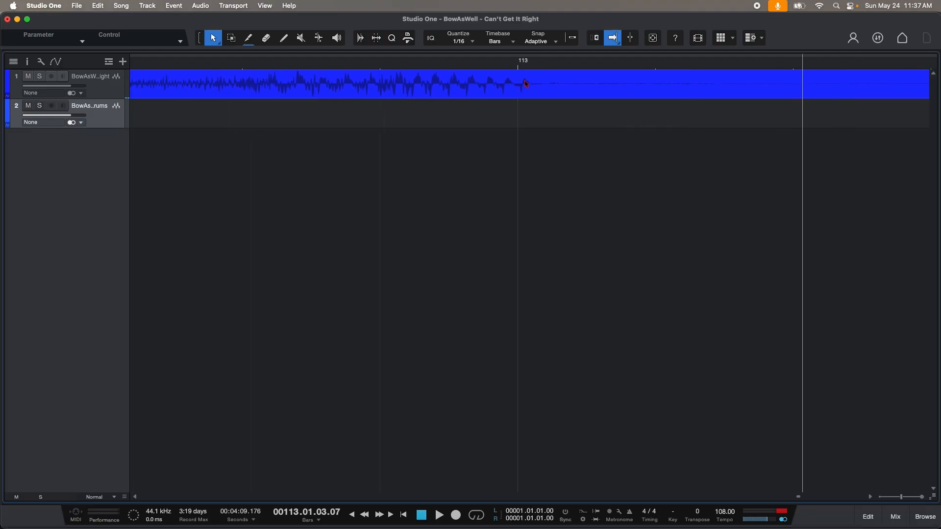
click(523, 66)
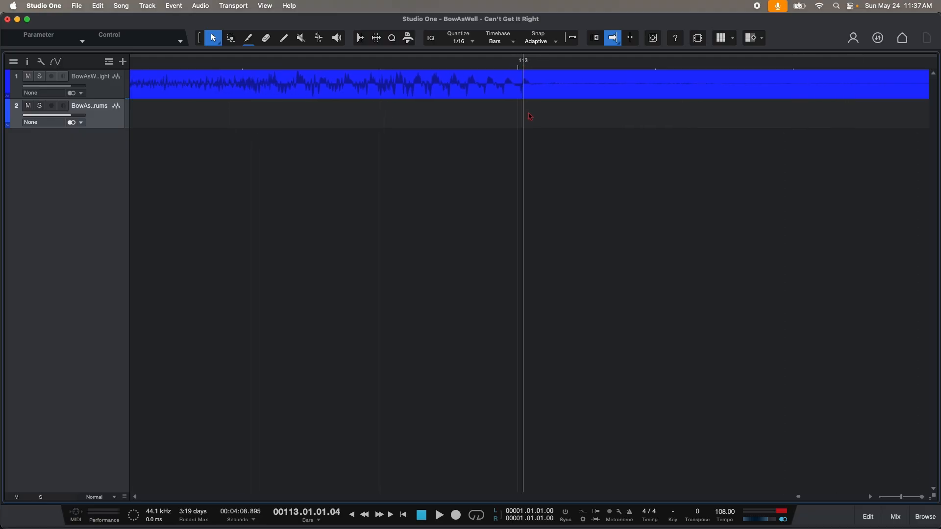
right_click(526, 109)
click(564, 234)
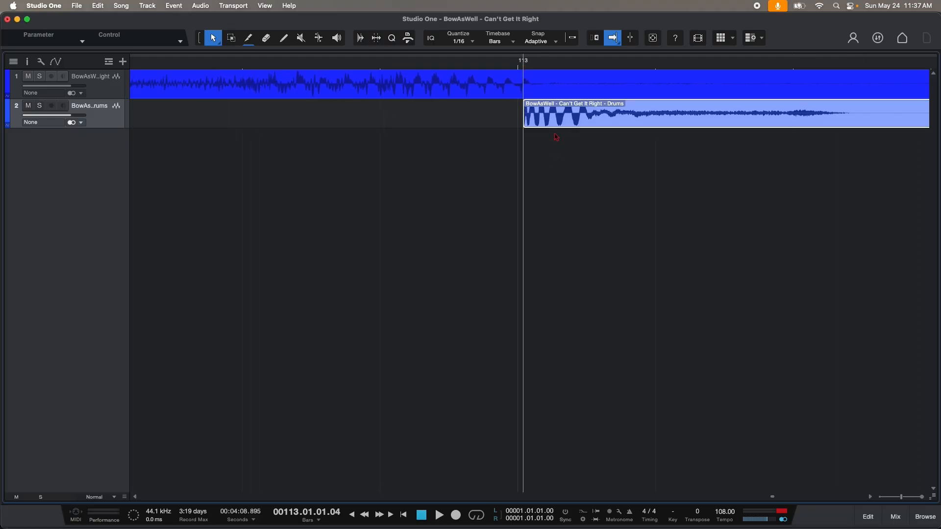
drag(550, 122, 546, 122)
Step: Play the transition from the song's ending into the pasted drum outro and on past the outro's end at bar 121
drag(474, 59, 478, 15)
click(335, 61)
key(space)
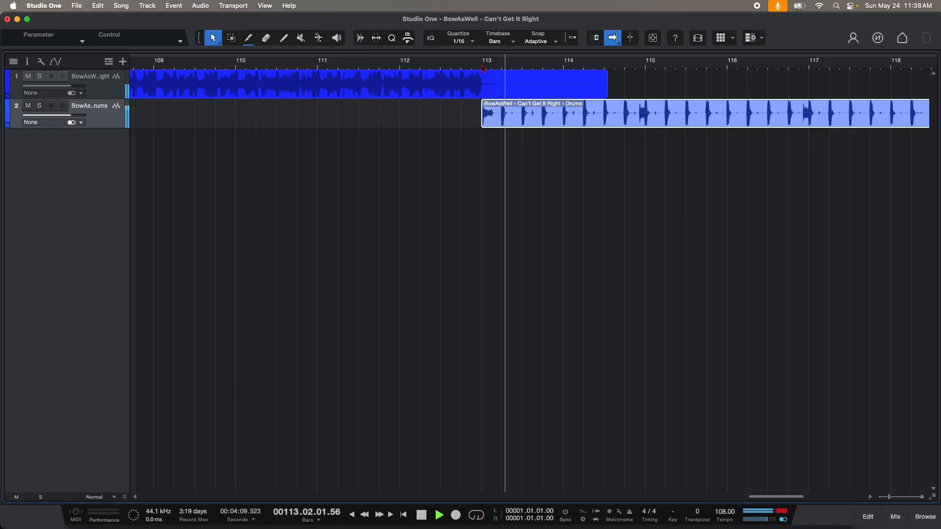
drag(487, 60, 424, 43)
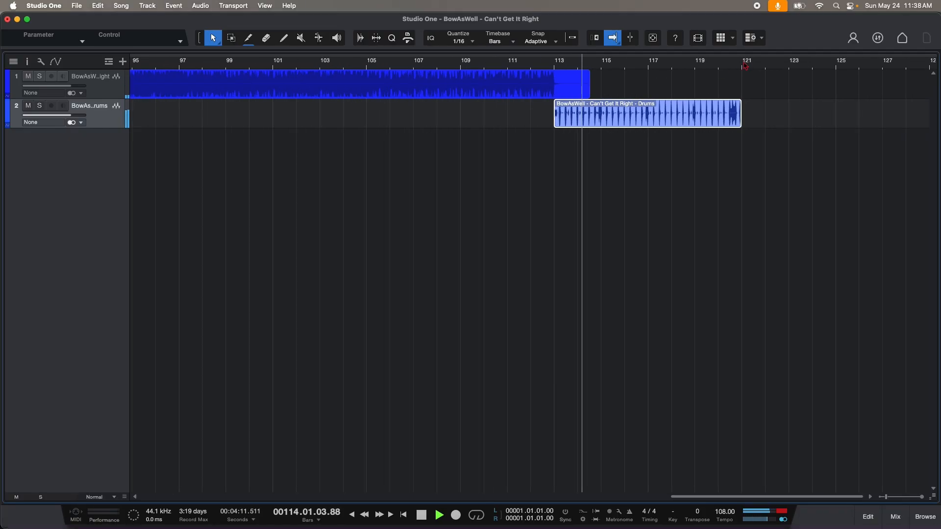
drag(730, 61, 669, 101)
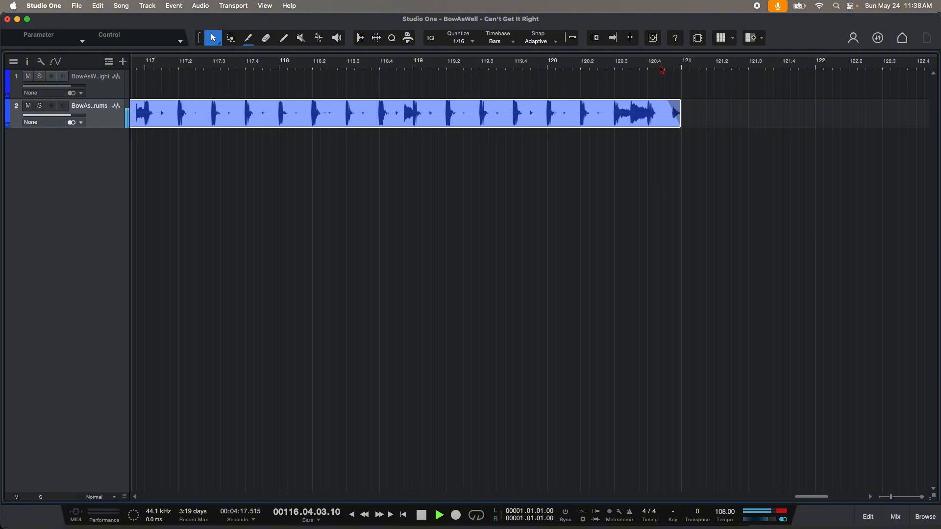
drag(658, 64, 639, 75)
key(space)
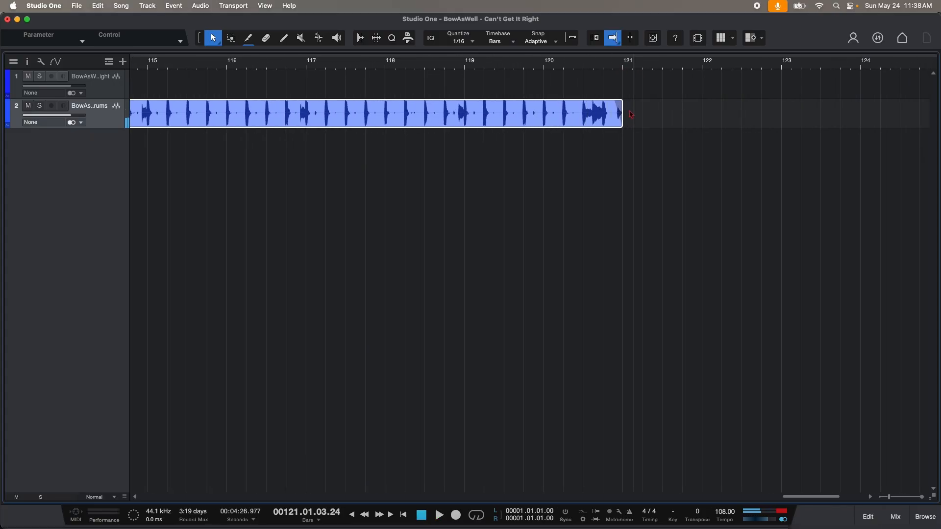
Step: Trim the end of the outro drum event to about half a beat before bar 121 and play its ending
drag(622, 115, 614, 117)
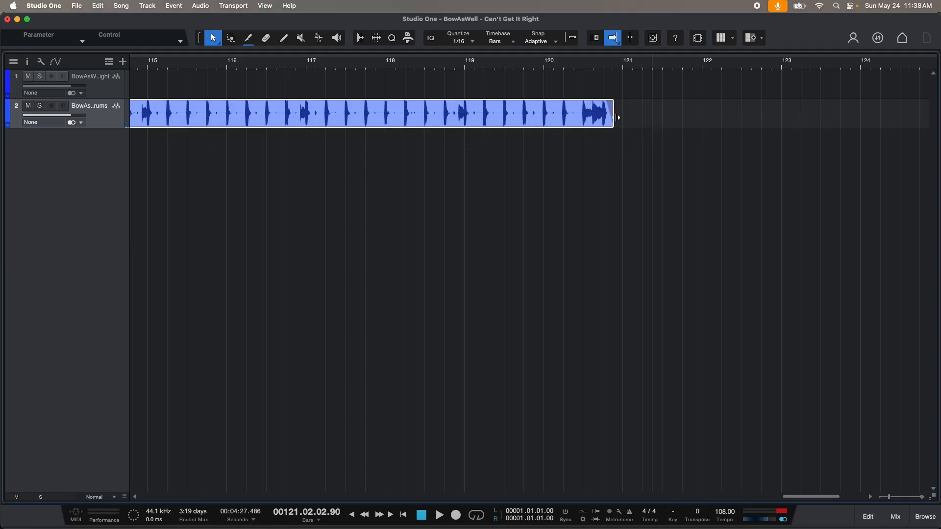
click(560, 67)
key(space)
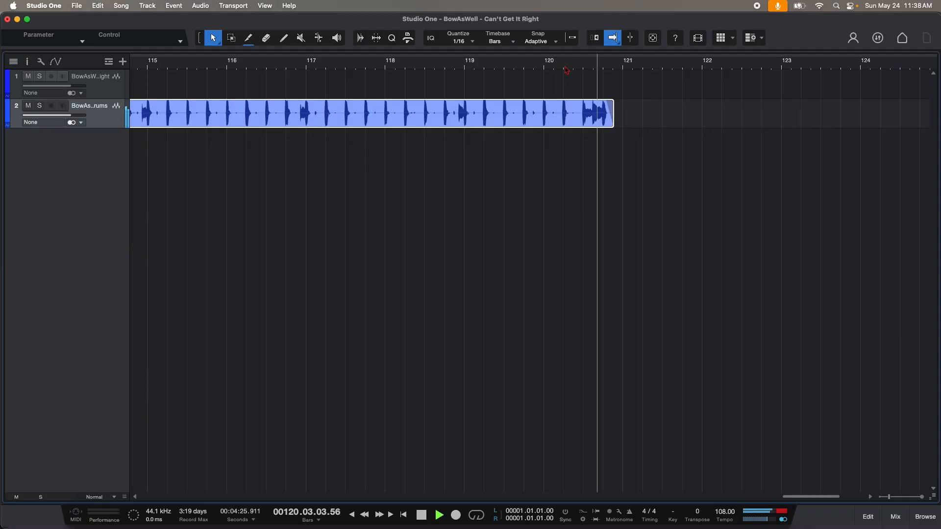
key(space)
Step: Show the marker track and move the End marker to the end of the outro drum event, just before bar 121
drag(566, 67, 603, 25)
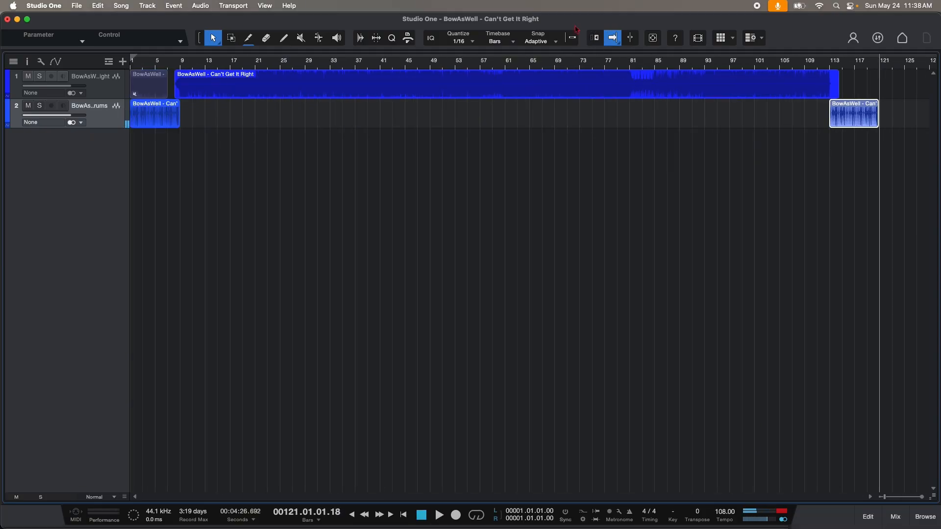
click(109, 62)
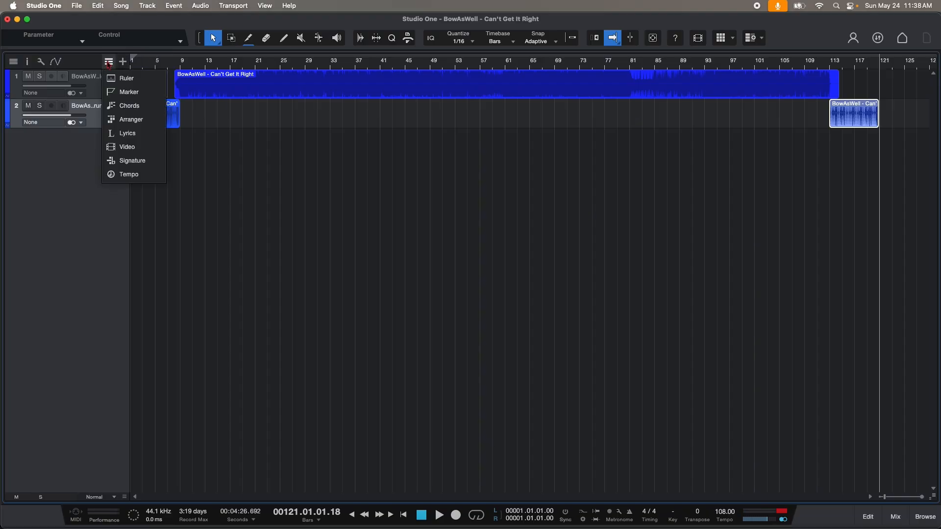
click(115, 95)
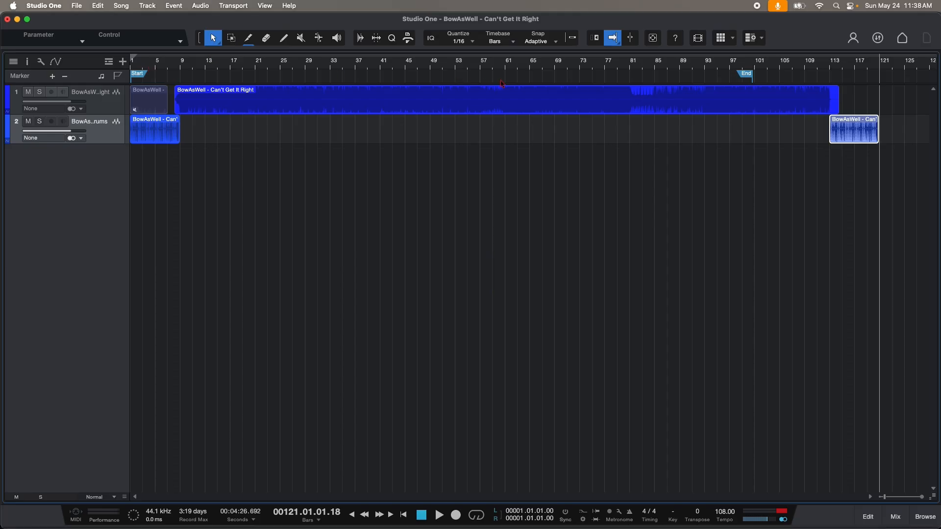
click(137, 74)
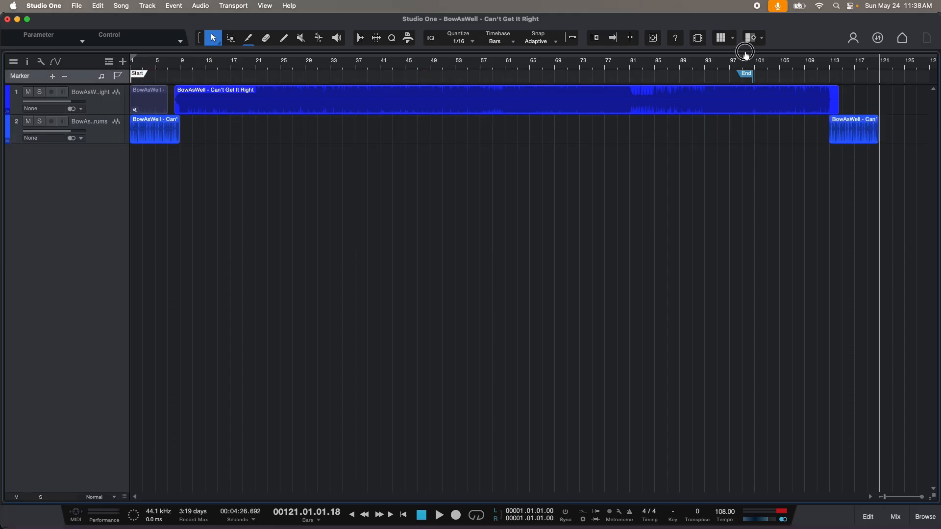
mouse_move(746, 73)
mouse_down()
mouse_move(885, 75)
mouse_move(848, 87)
mouse_move(693, 95)
mouse_move(649, 75)
mouse_move(622, 75)
mouse_move(630, 74)
mouse_move(619, 93)
mouse_move(589, 77)
mouse_up()
mouse_move(600, 68)
mouse_down()
mouse_move(610, 52)
mouse_move(618, 58)
mouse_up()
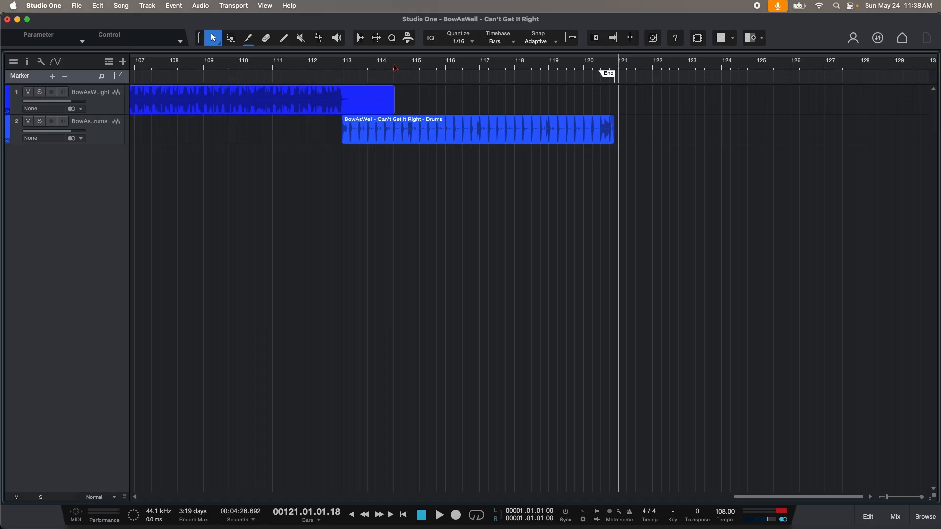
Step: Open the mixdown export settings and name the file "BowAsWell - Can't Get It Right" plus the editor's name in parentheses and "(Clean)"
drag(413, 62, 424, 39)
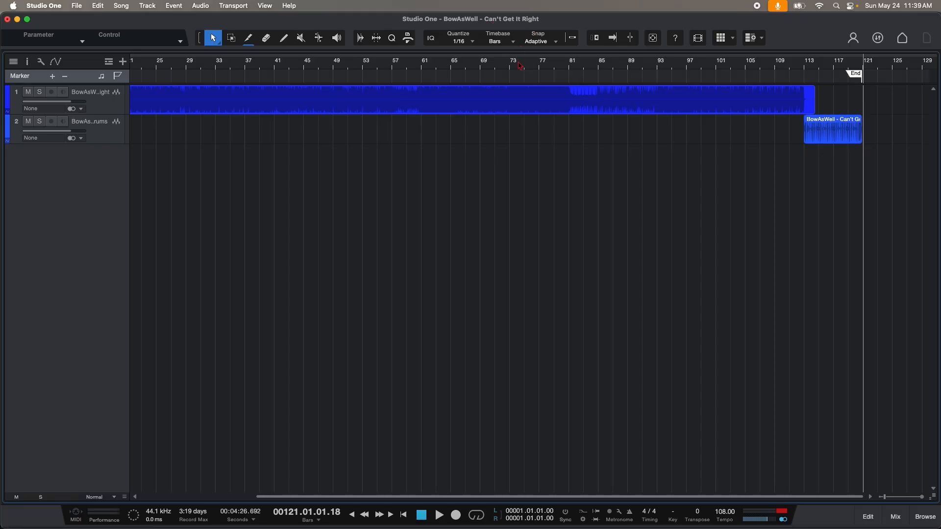
key(w)
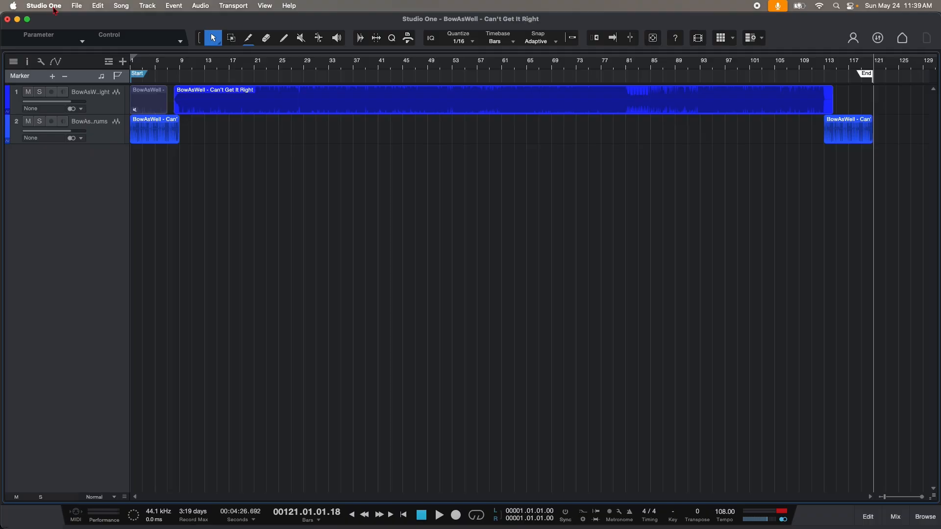
click(149, 7)
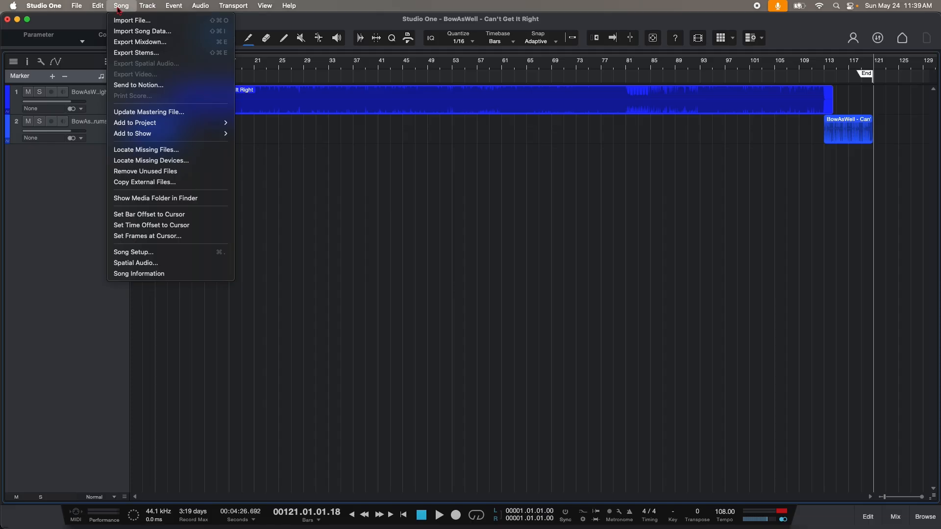
click(120, 42)
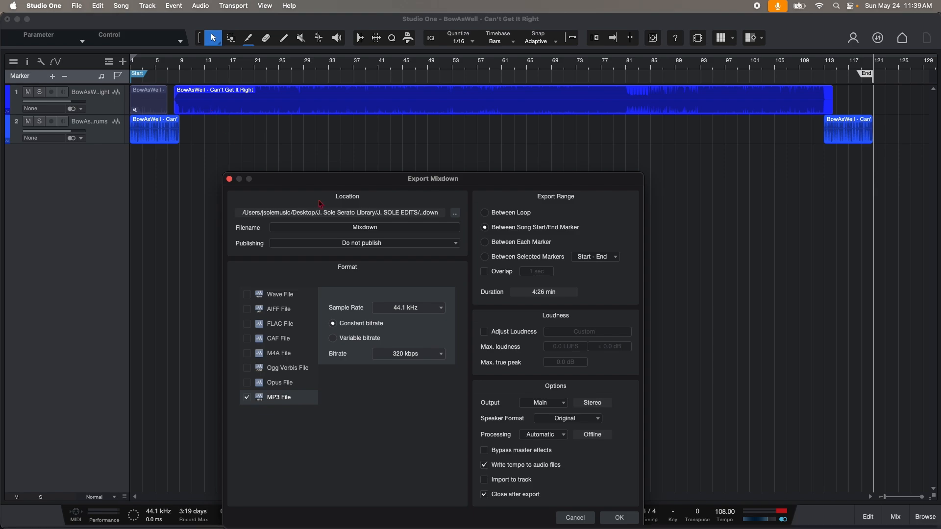
click(362, 227)
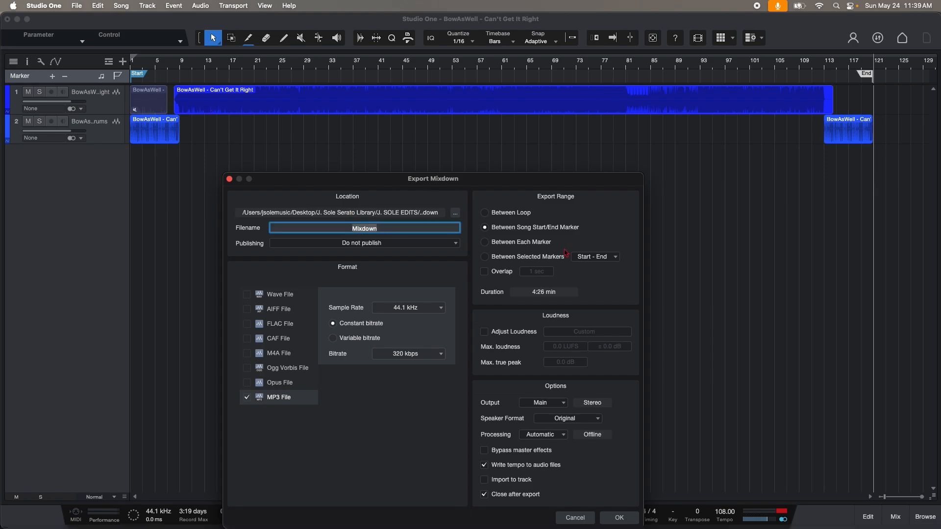
text(Bow)
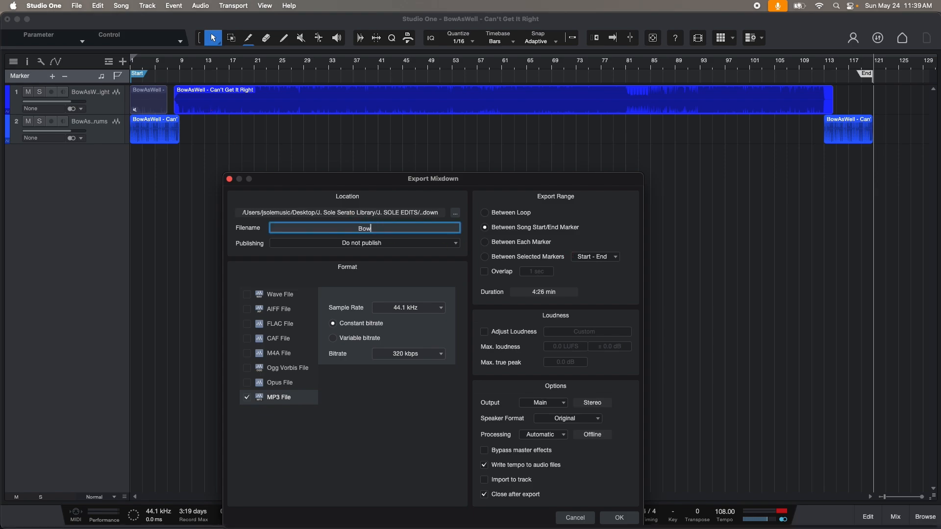
text(AsWe)
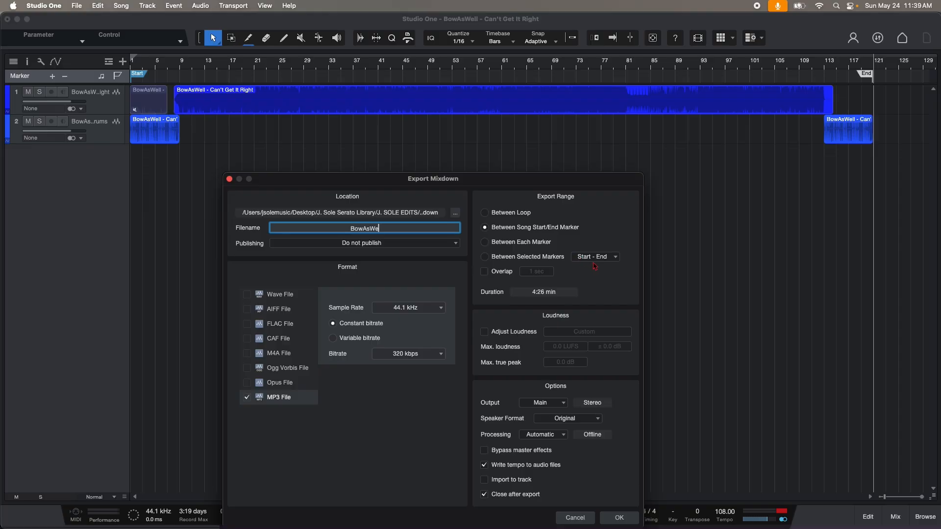
text(ll - Can't Get It Right (J. So)
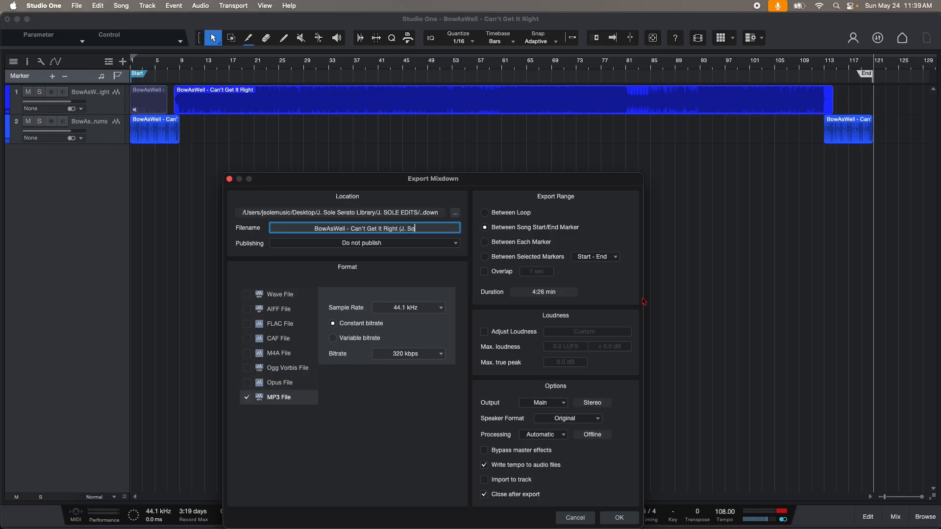
text(le) (Clea)
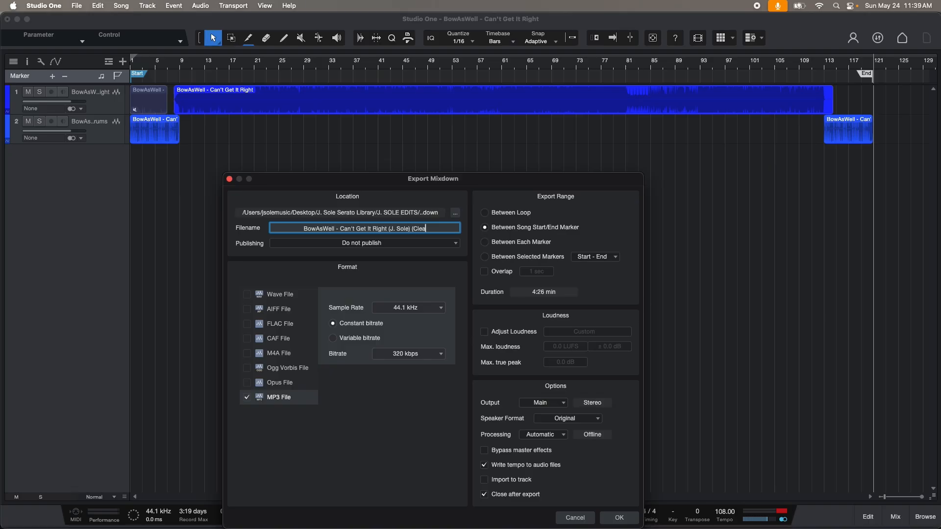
text(n))
Step: Set the export location to the "Modern Cocktail Lounge Edit Pack Vol. 3" folder inside J. SOLE EDITS
click(455, 214)
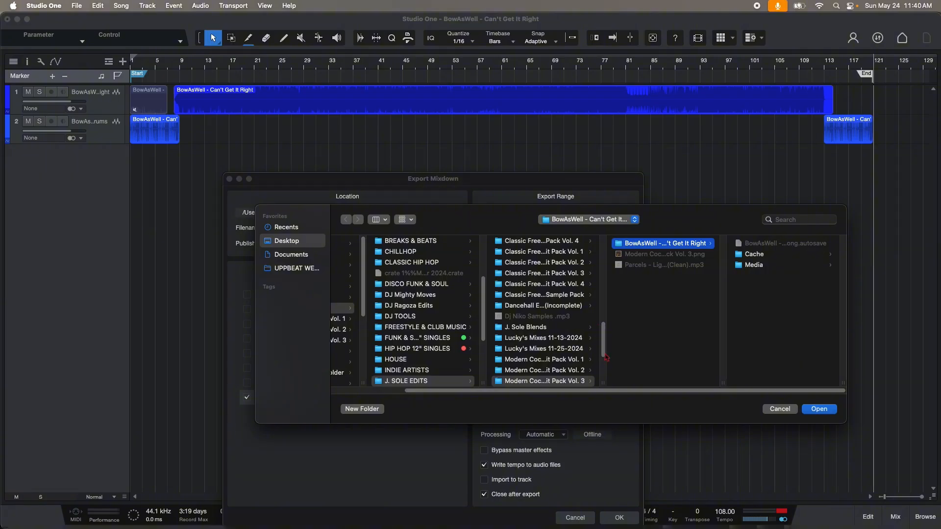
click(562, 382)
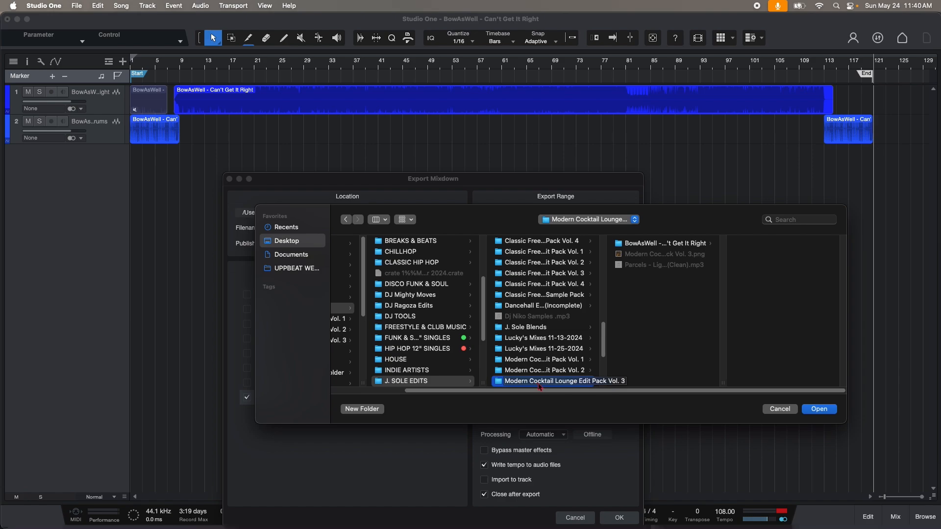
click(826, 410)
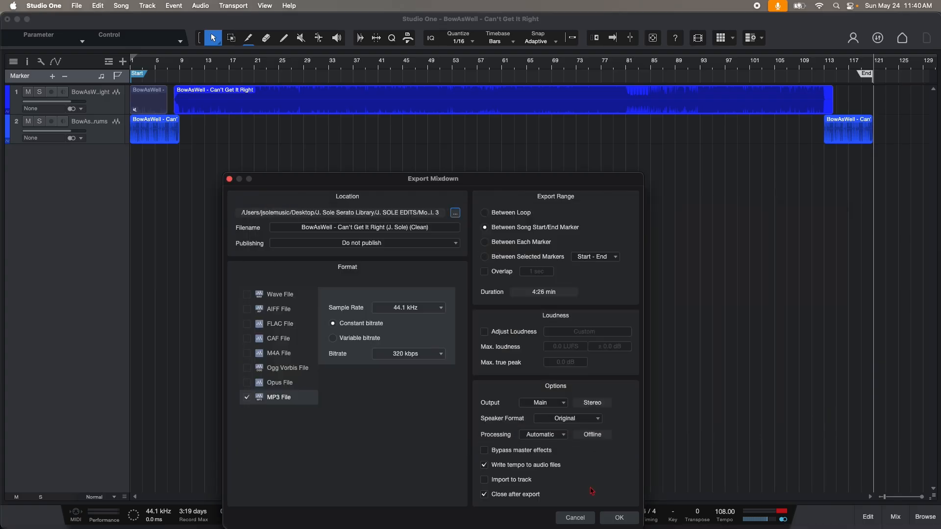
Step: Export the MP3 mixdown between the Start and End markers, keeping the exported file, and preview it in Finder
click(619, 519)
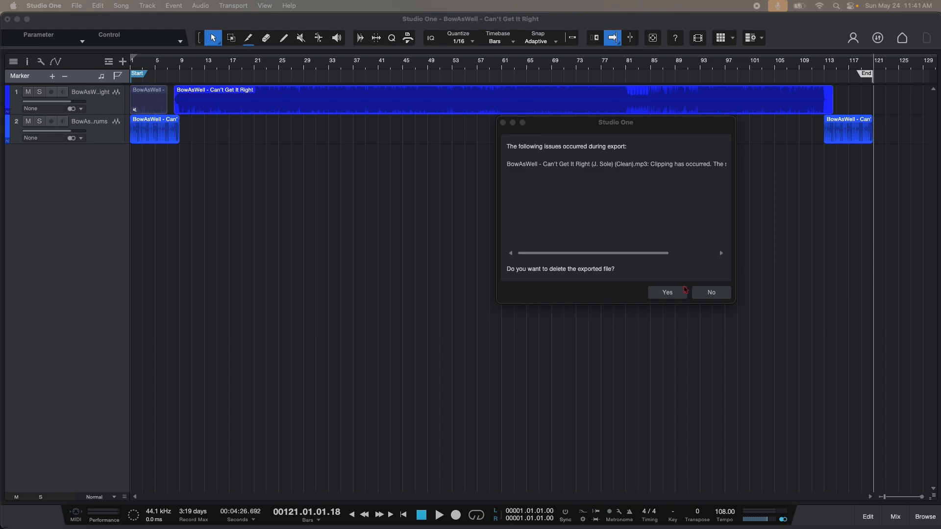
click(711, 293)
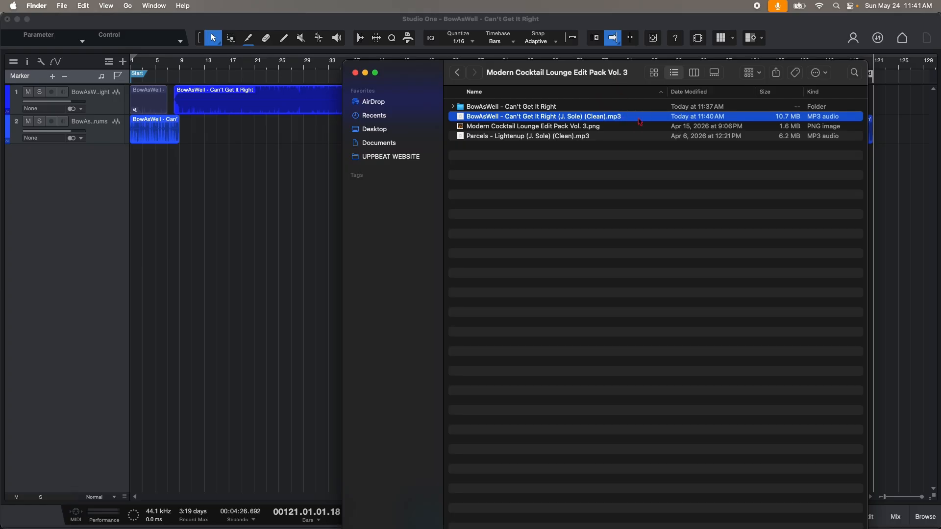
key(space)
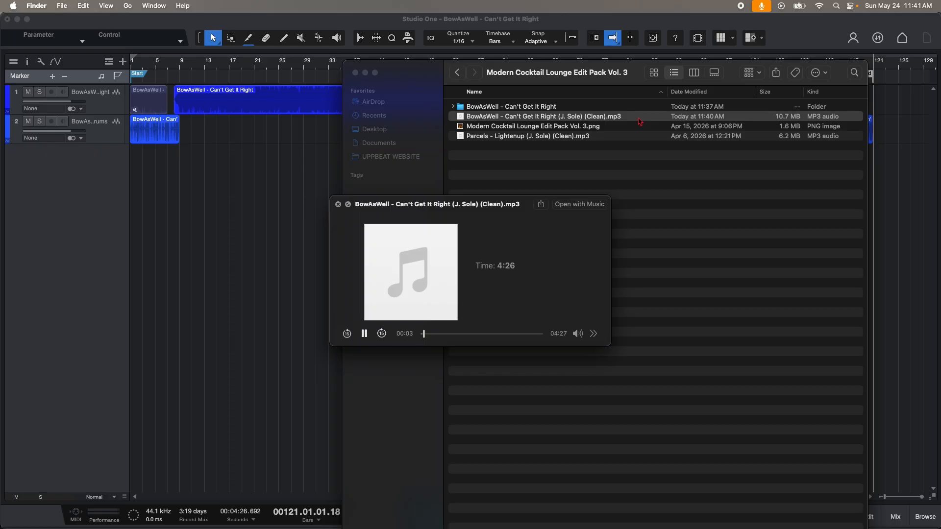
Step: Preview the "Parcels - Lightenup" MP3 in Finder, and preview the exported "BowAsWell - Can't Get It Right" MP3 again for comparison
key(space)
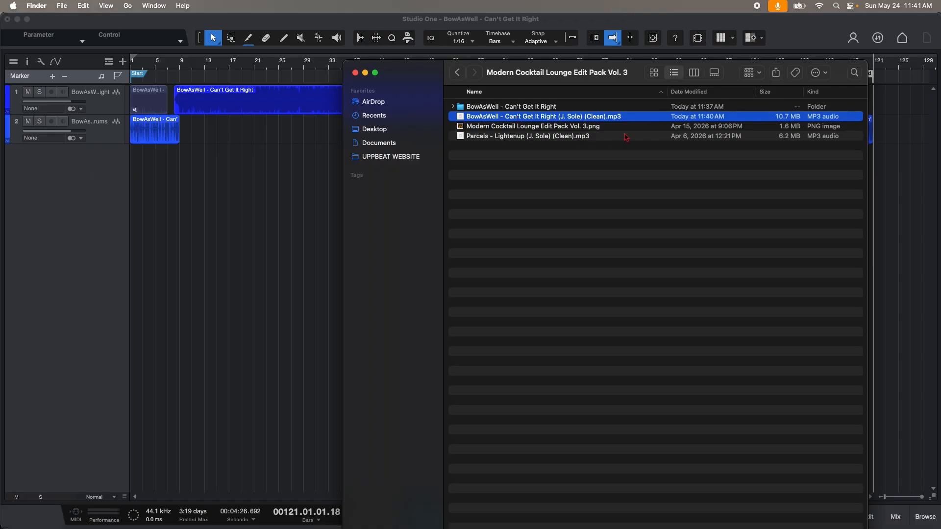
click(645, 138)
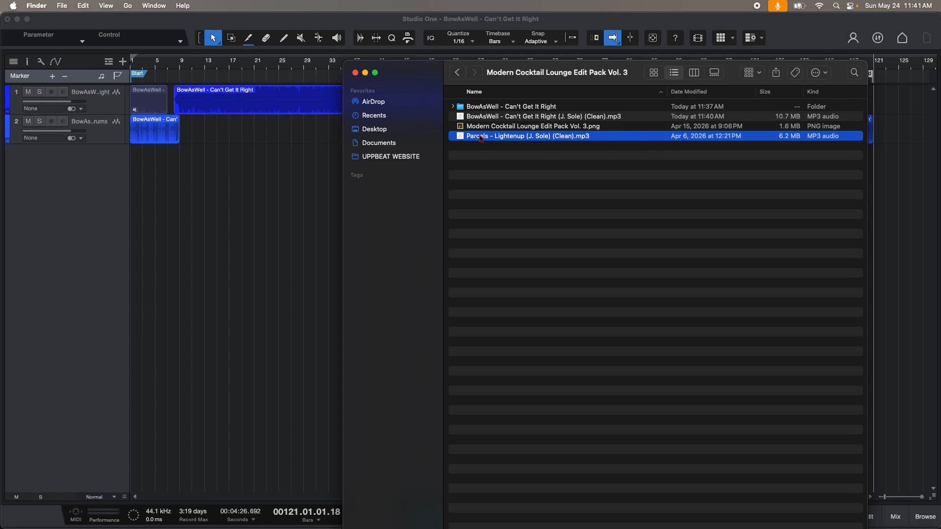
click(617, 141)
key(space)
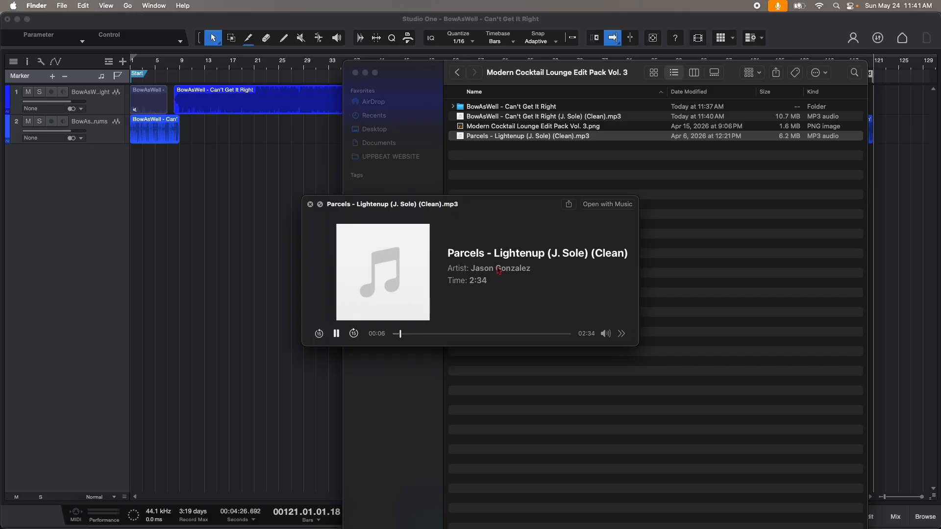
key(space)
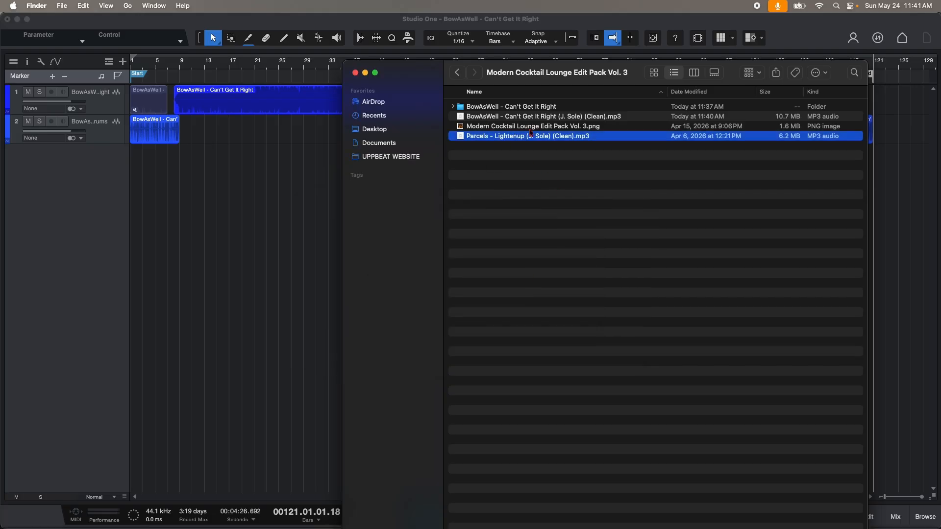
click(629, 120)
key(space)
key(space)
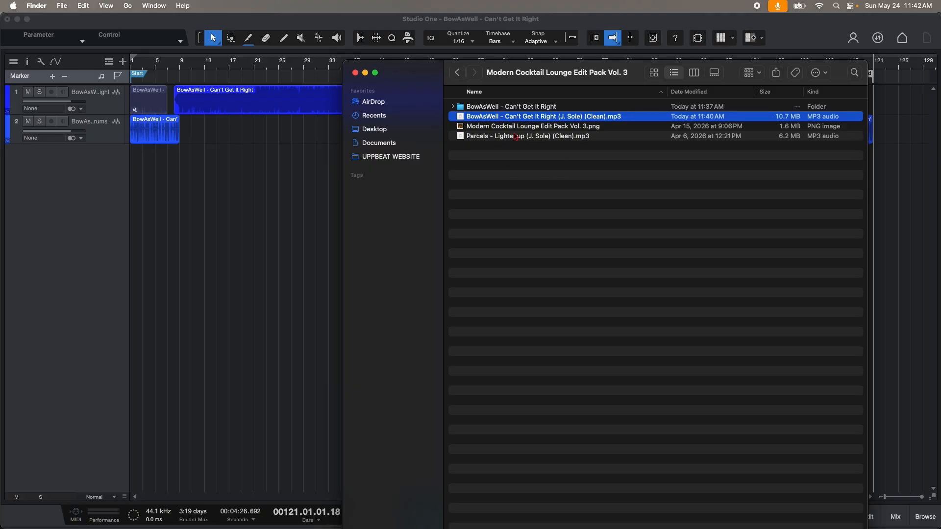
Step: Switch to Serato DJ Pro, load the exported "Can't Get It Right" MP3 onto deck 1, and set its first cue point at 00:00
drag(940, 177, 778, 183)
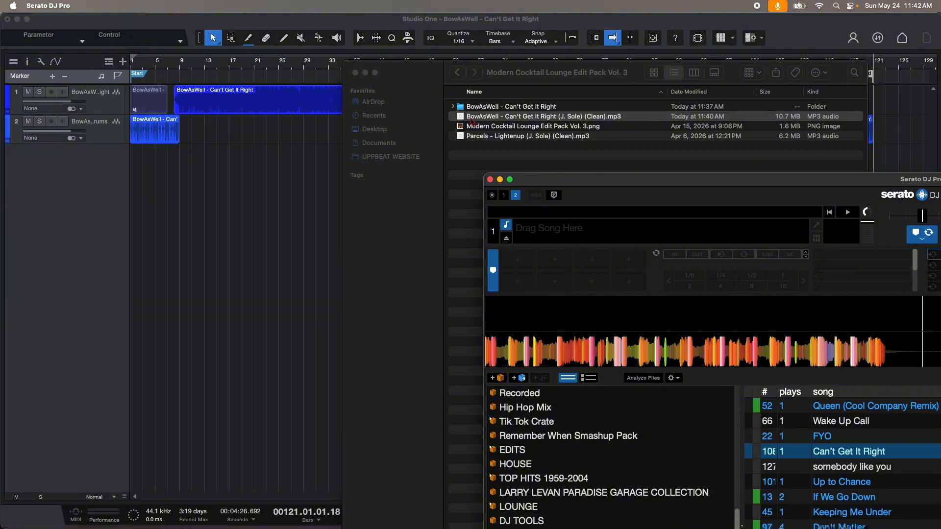
drag(465, 116, 539, 229)
drag(780, 182, 568, 134)
drag(790, 276, 787, 276)
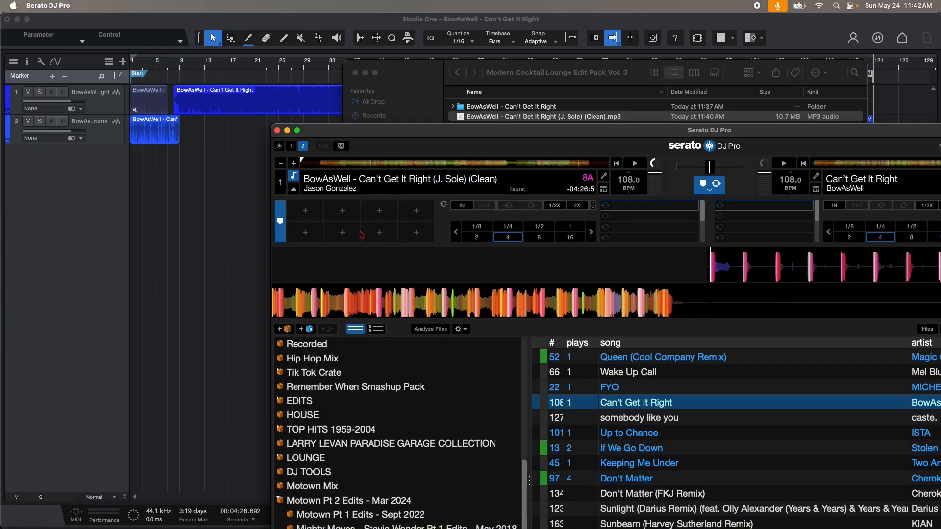
click(300, 213)
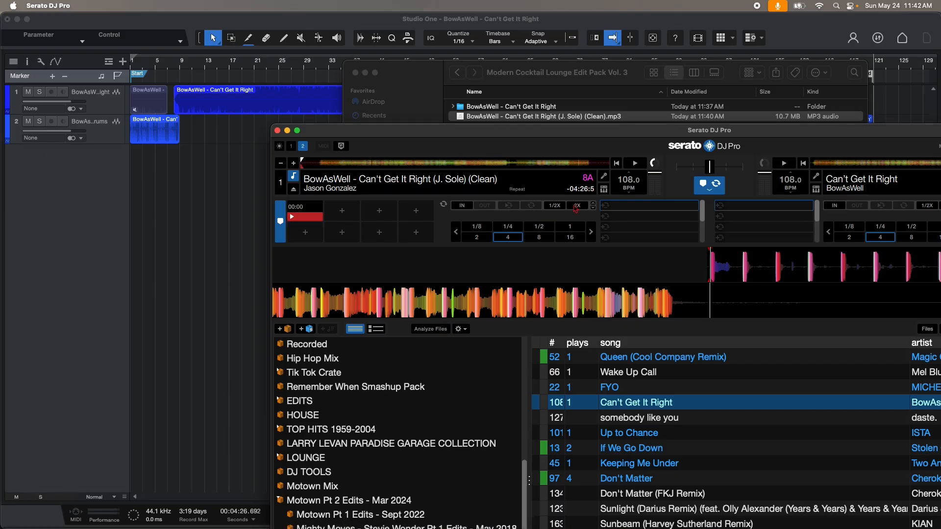
Step: Play deck 1 from the start through the drum intro into the song, and stop playback
click(635, 164)
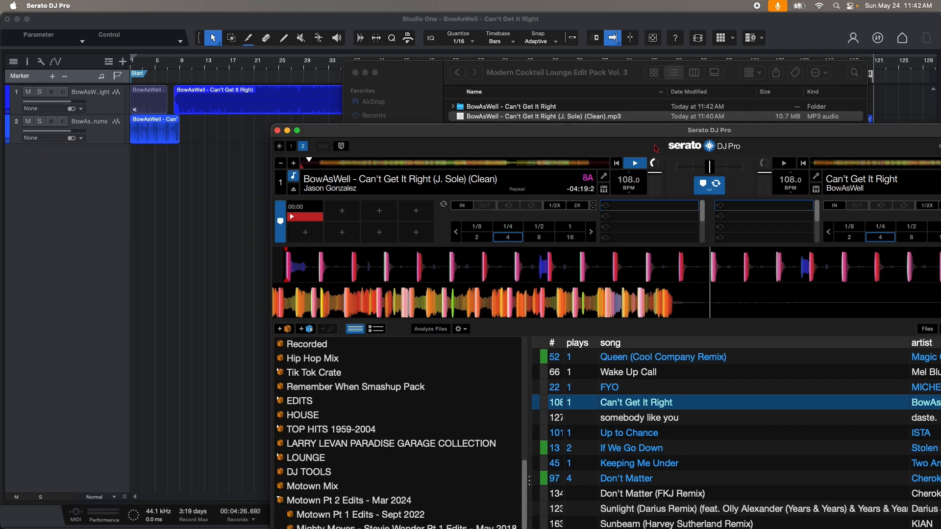
drag(670, 137, 599, 135)
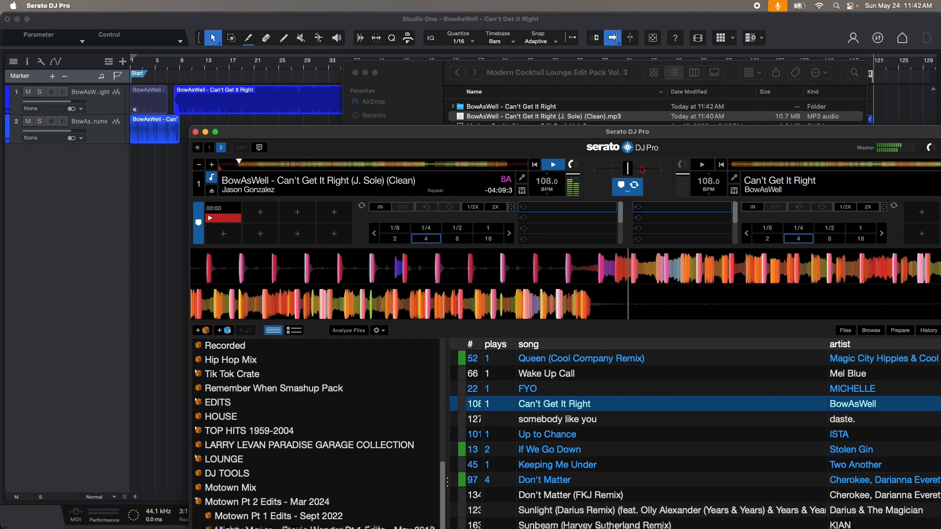
click(555, 166)
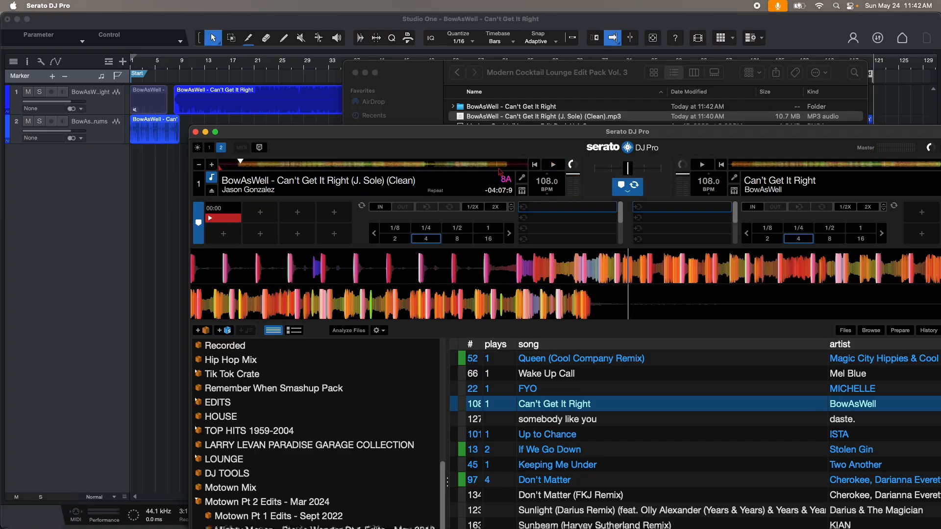
Step: Play deck 1 from about 22 seconds before the end into the drum outro, stop it, and return to Studio One with Serato minimized
click(504, 165)
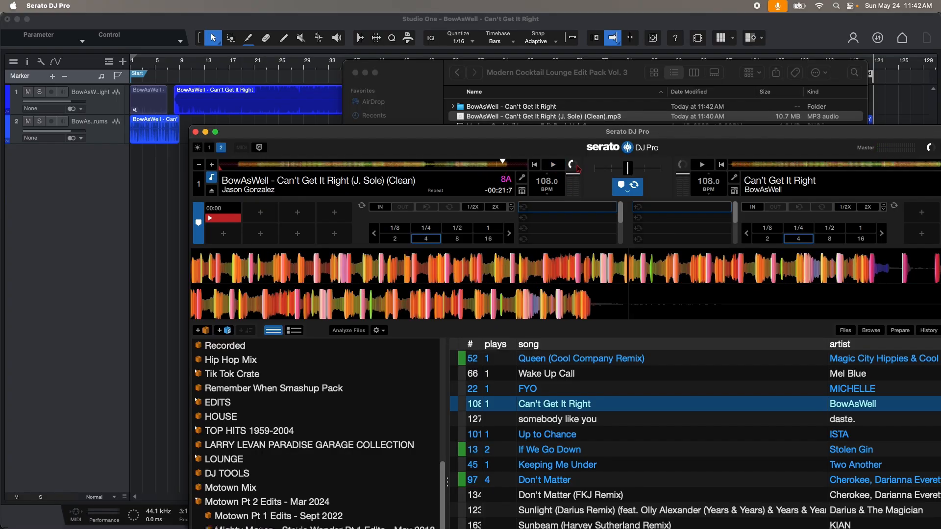
click(552, 165)
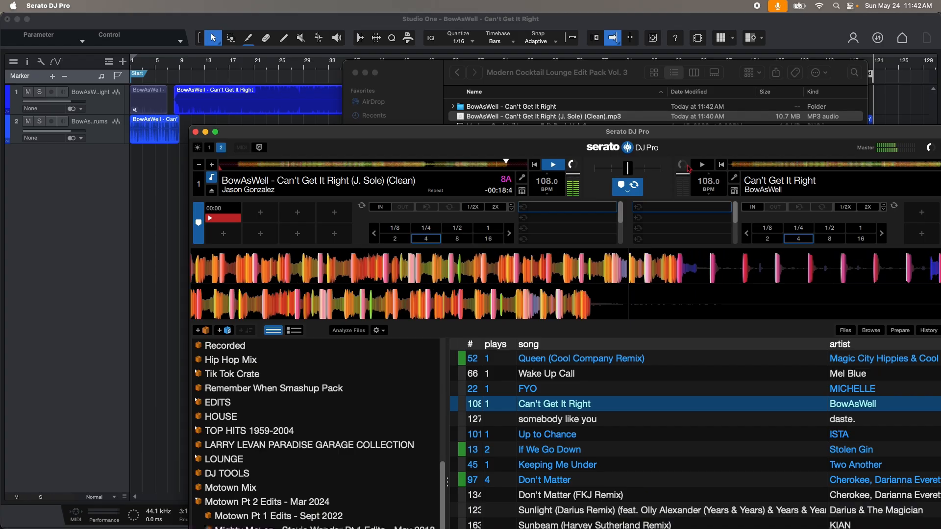
click(553, 165)
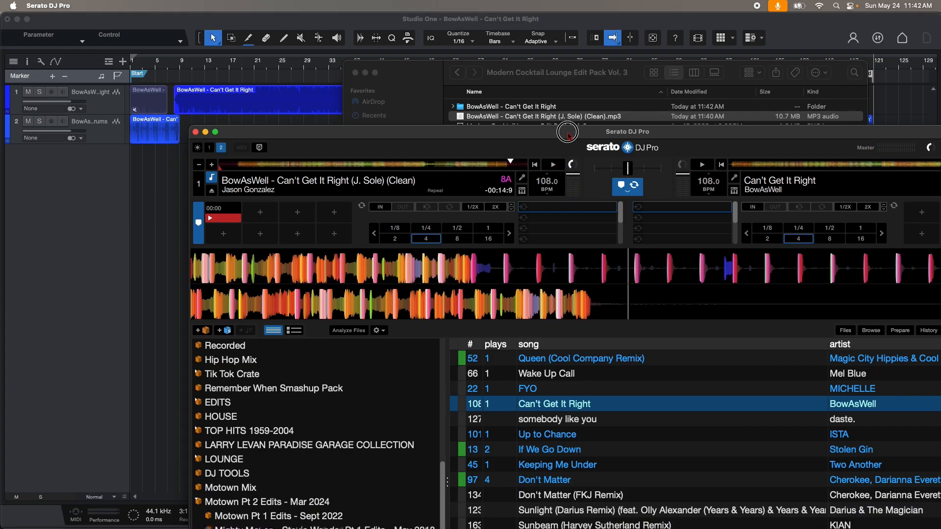
key(super+m)
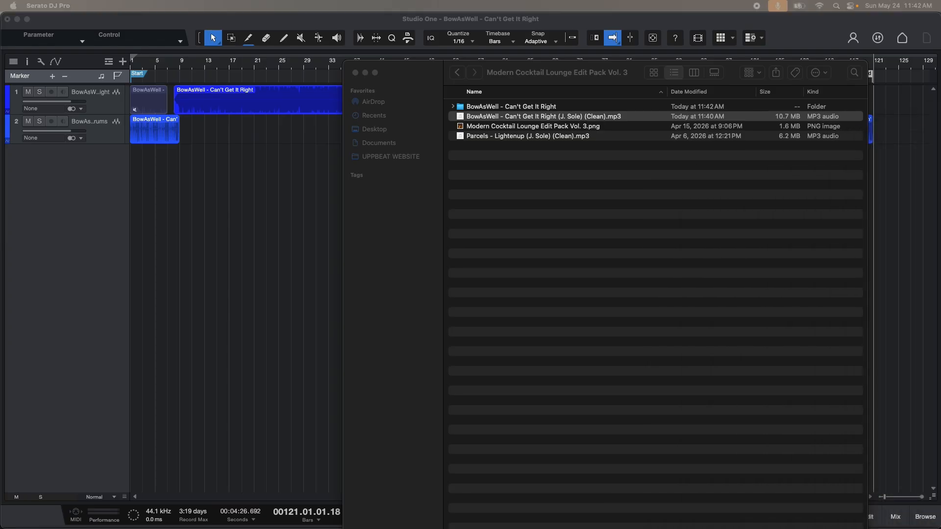
click(352, 24)
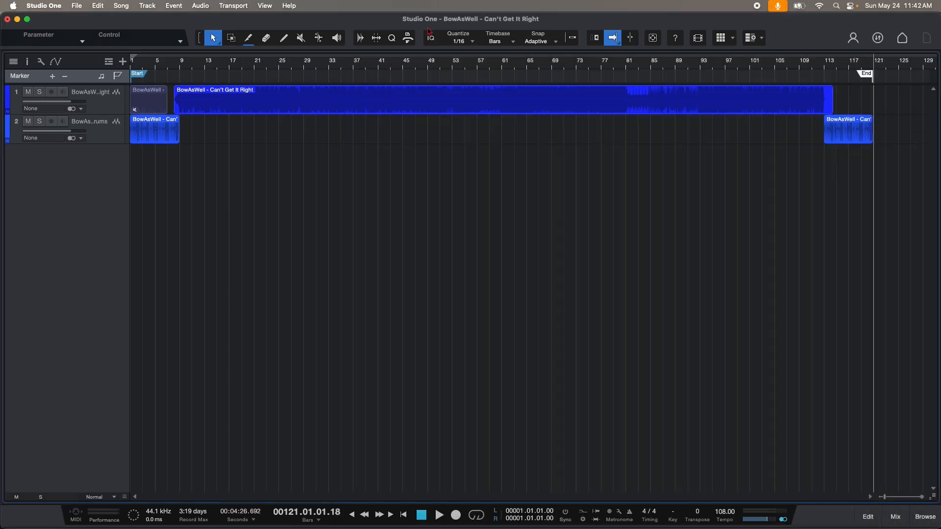